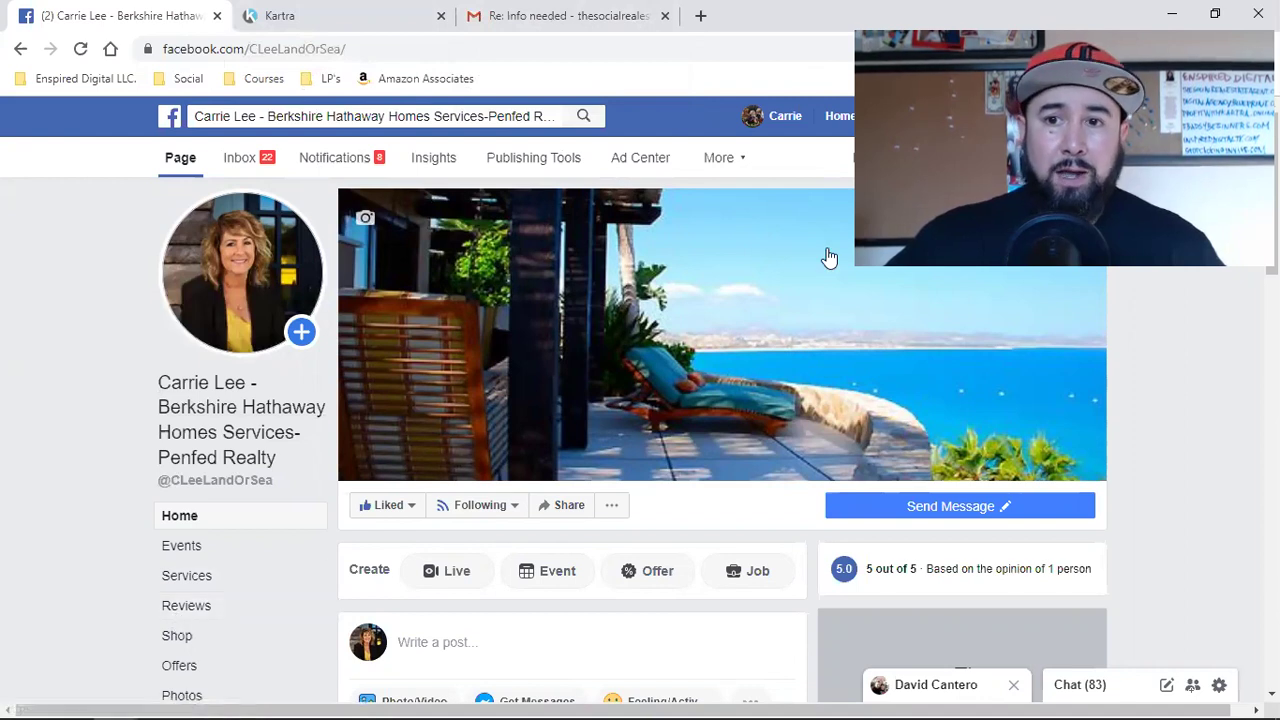
pyautogui.click(1259, 48)
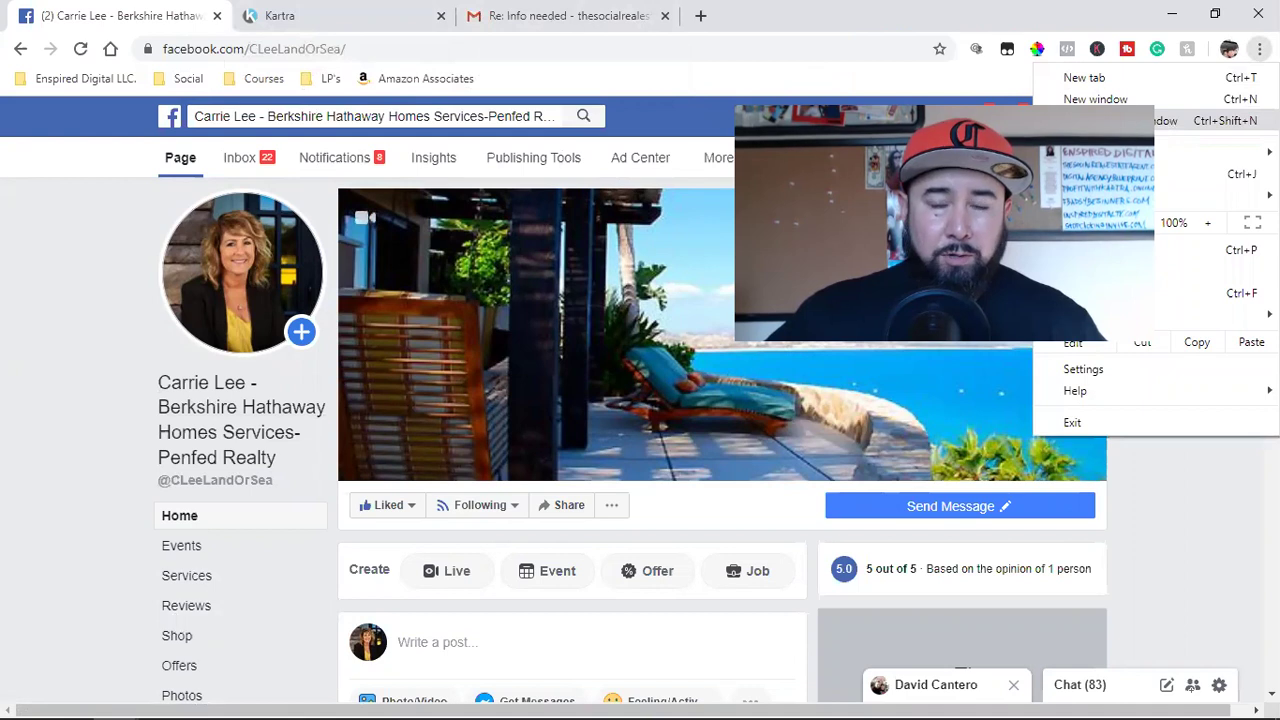
pyautogui.moveTo(165, 698)
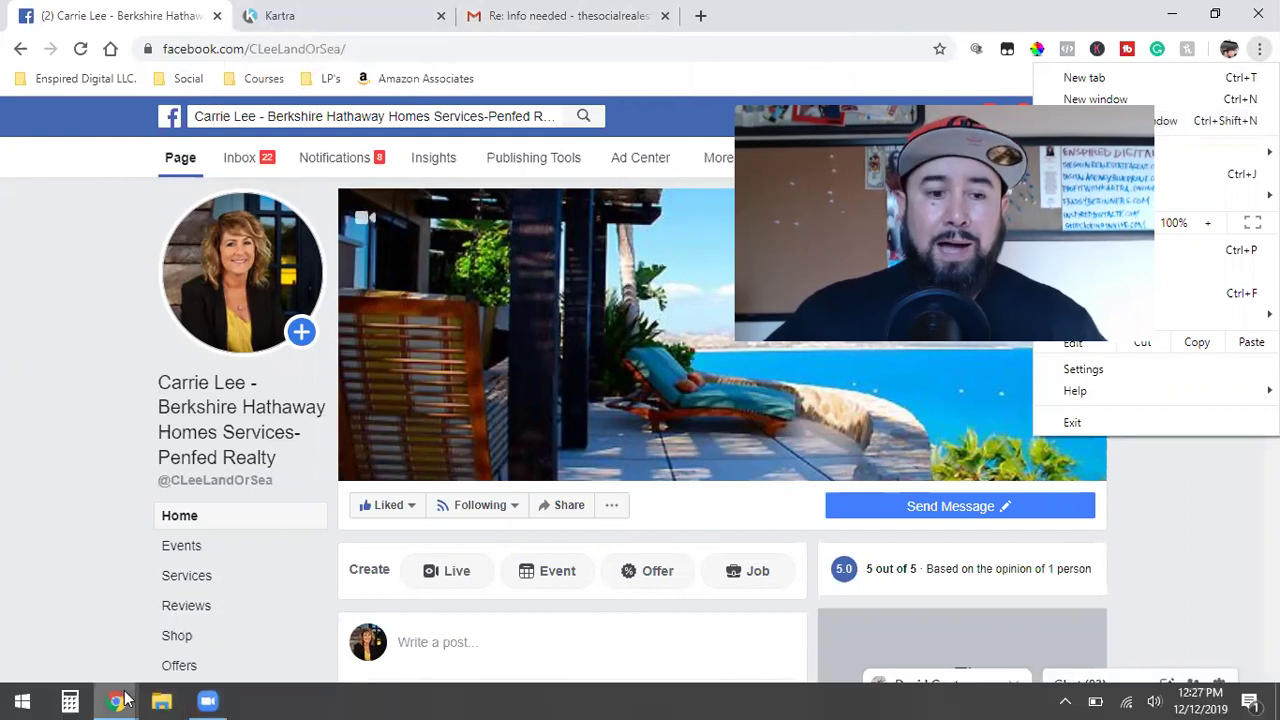
pyautogui.moveTo(117, 701)
pyautogui.click(311, 652)
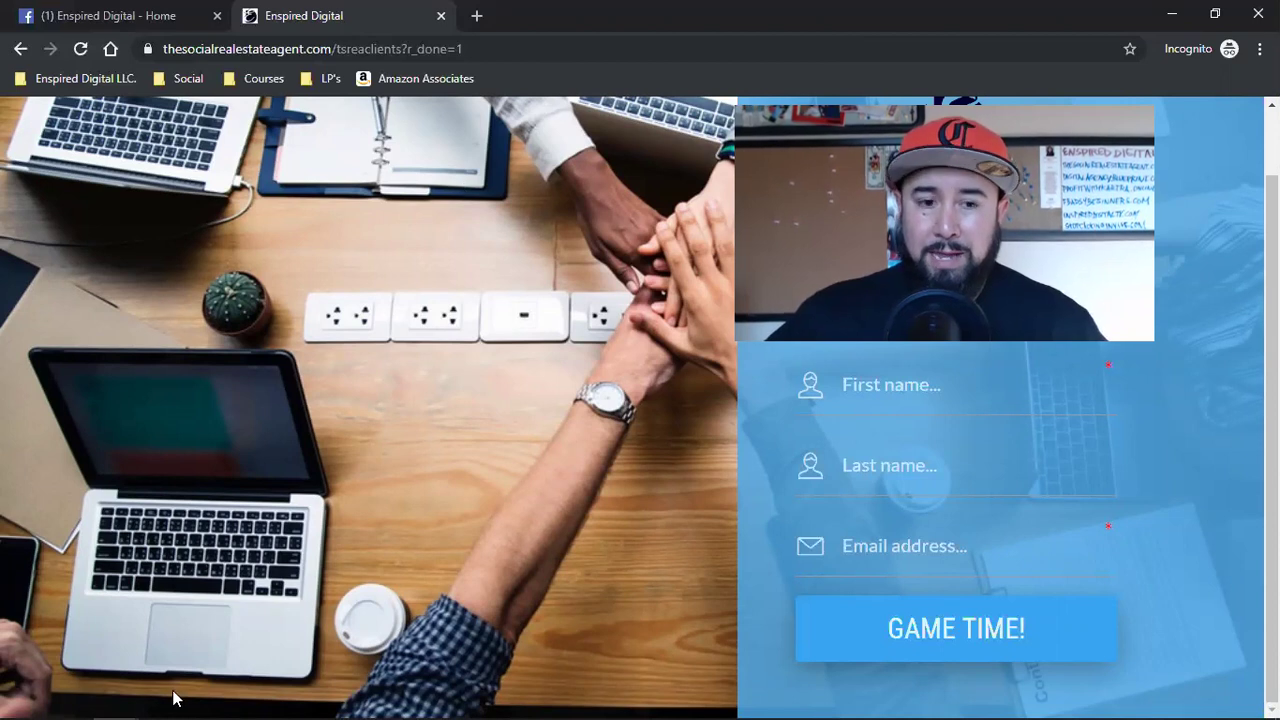
pyautogui.click(103, 664)
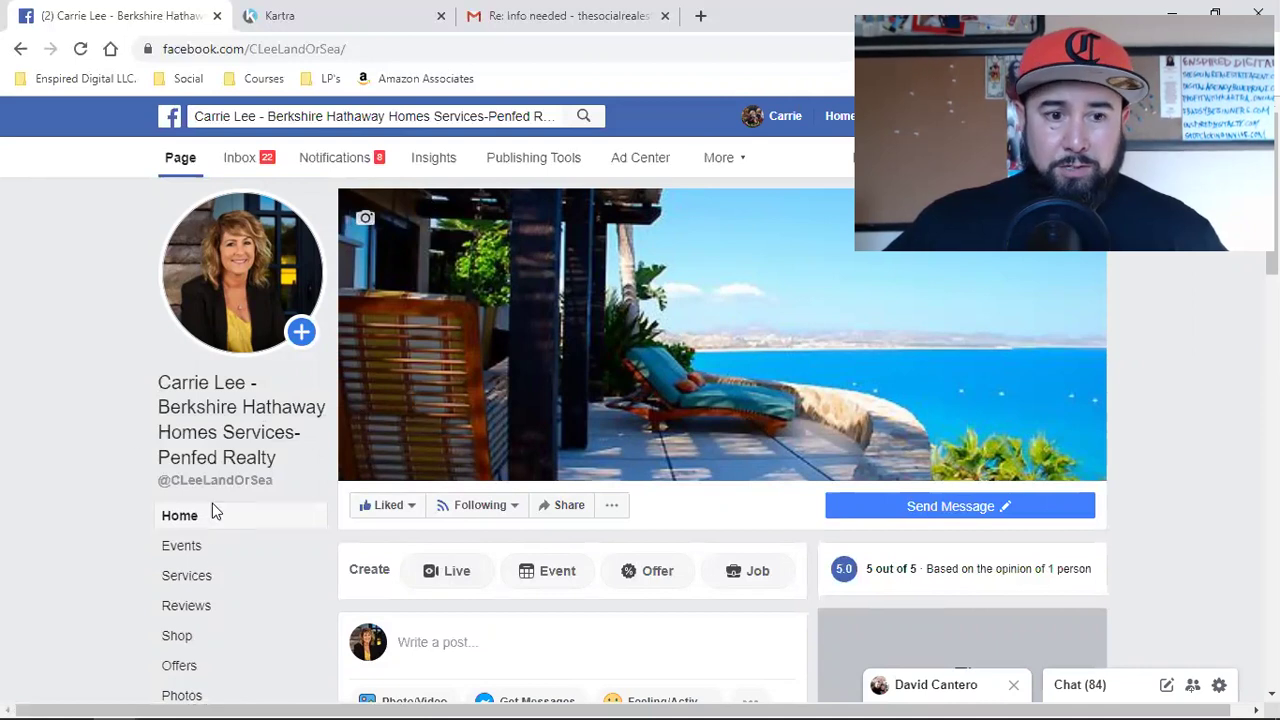
# Copy the web address of the client's Berkshire Hathaway Homes Services-Penfed Realty Facebook page
pyautogui.click(240, 48)
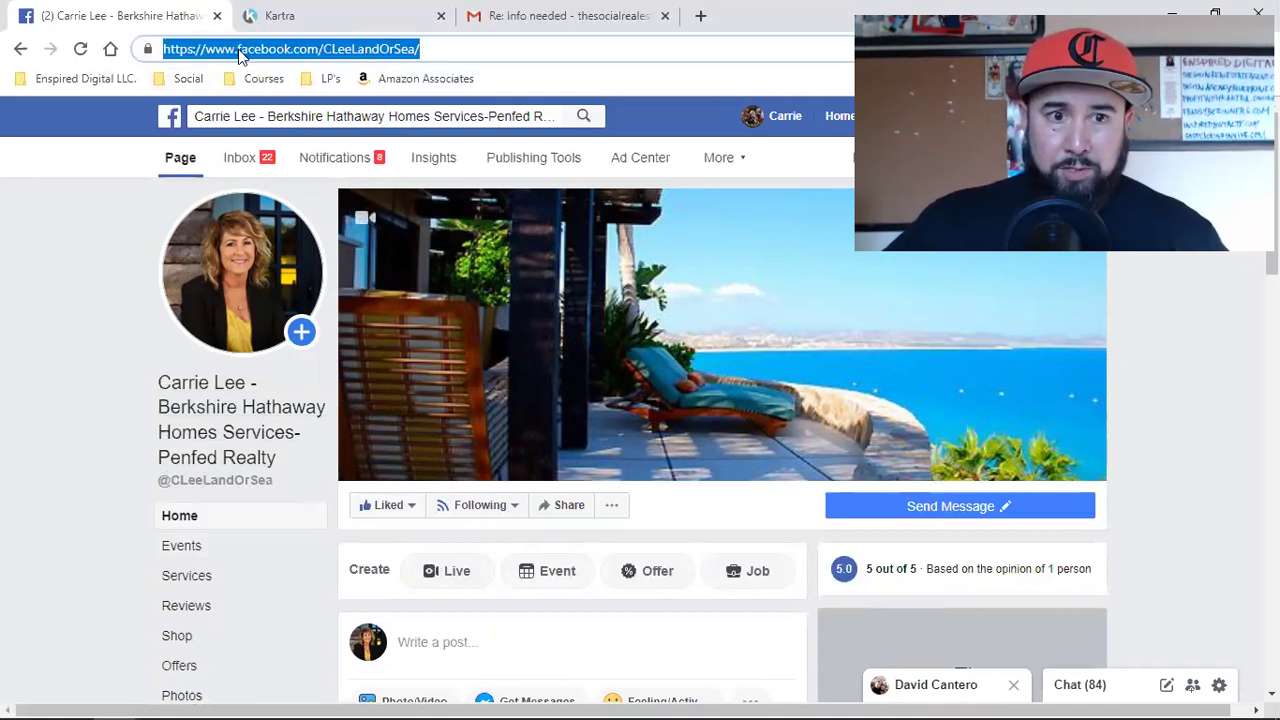
pyautogui.rightClick(240, 57)
pyautogui.click(282, 160)
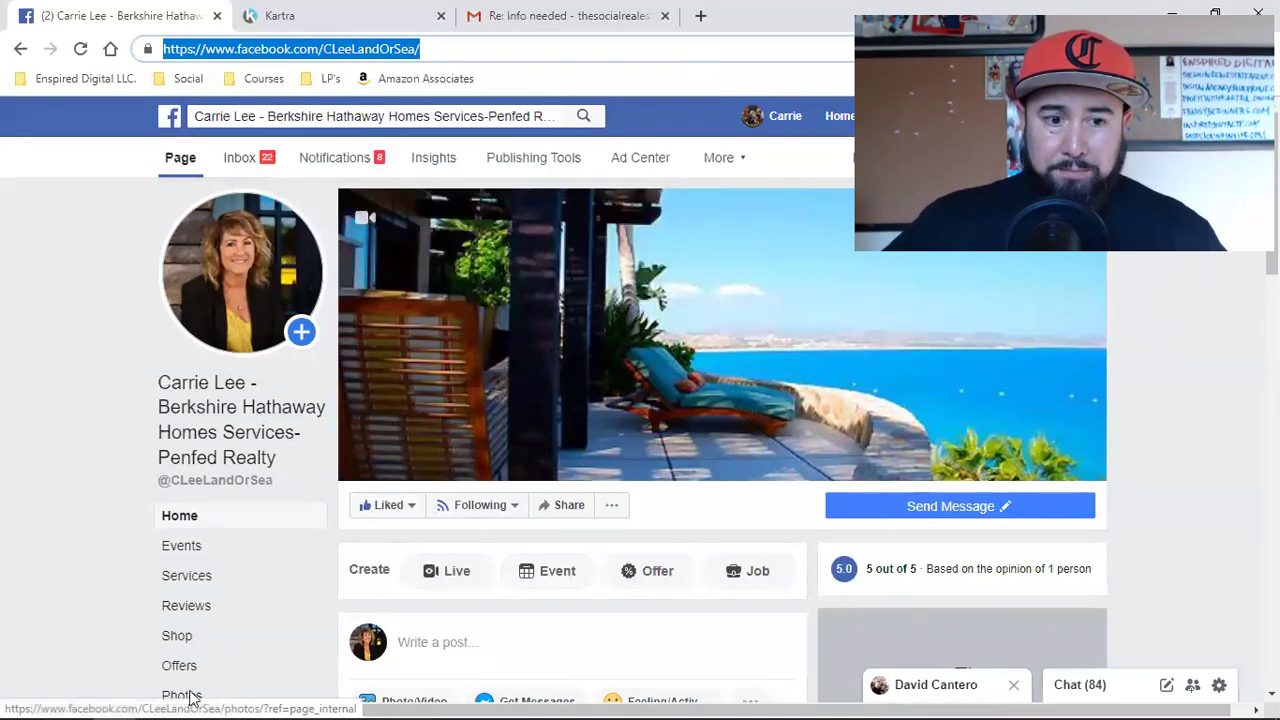
# Switch to the incognito browser window and open Manage Ads from the Enspired Digital Facebook page
pyautogui.moveTo(115, 700)
pyautogui.click(262, 628)
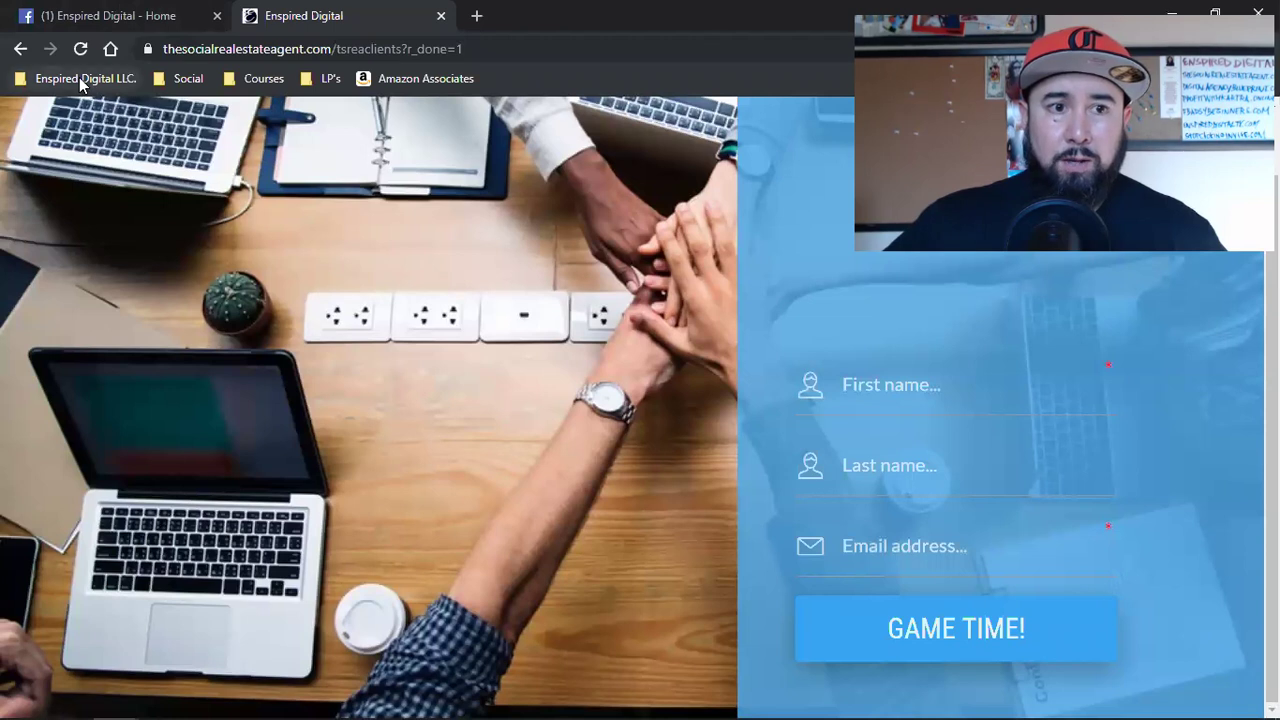
pyautogui.click(118, 14)
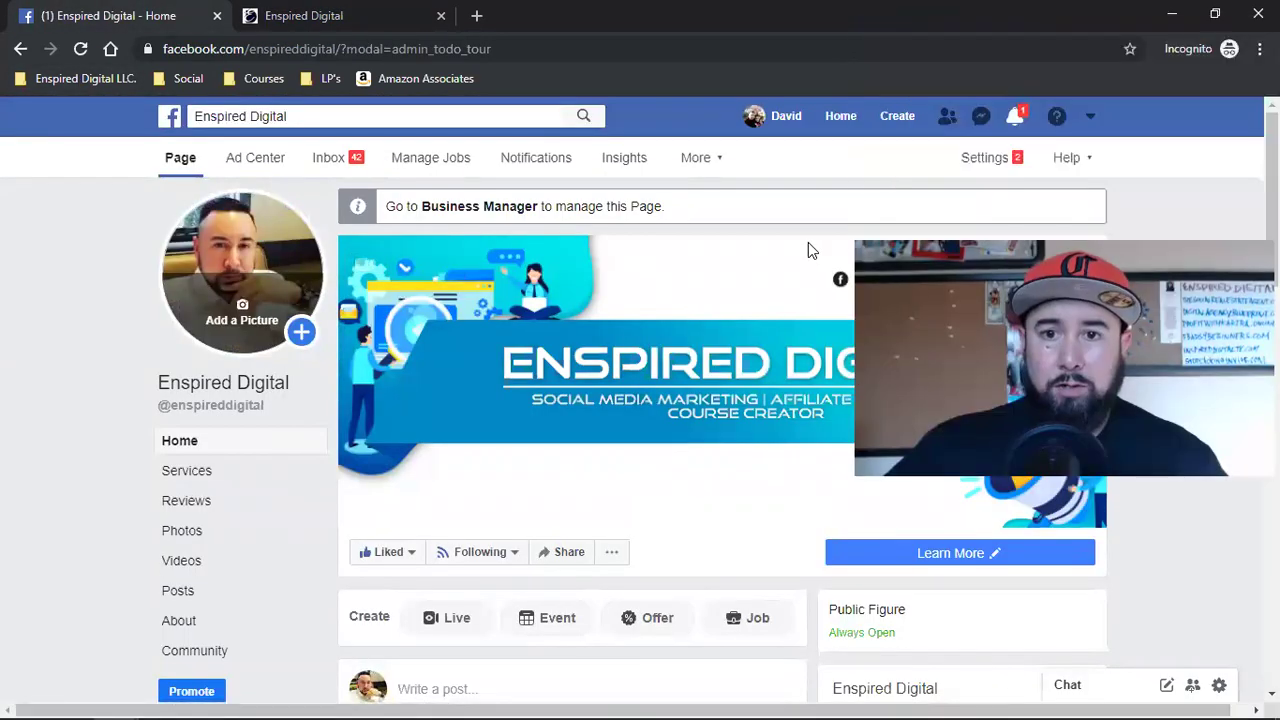
pyautogui.click(1091, 117)
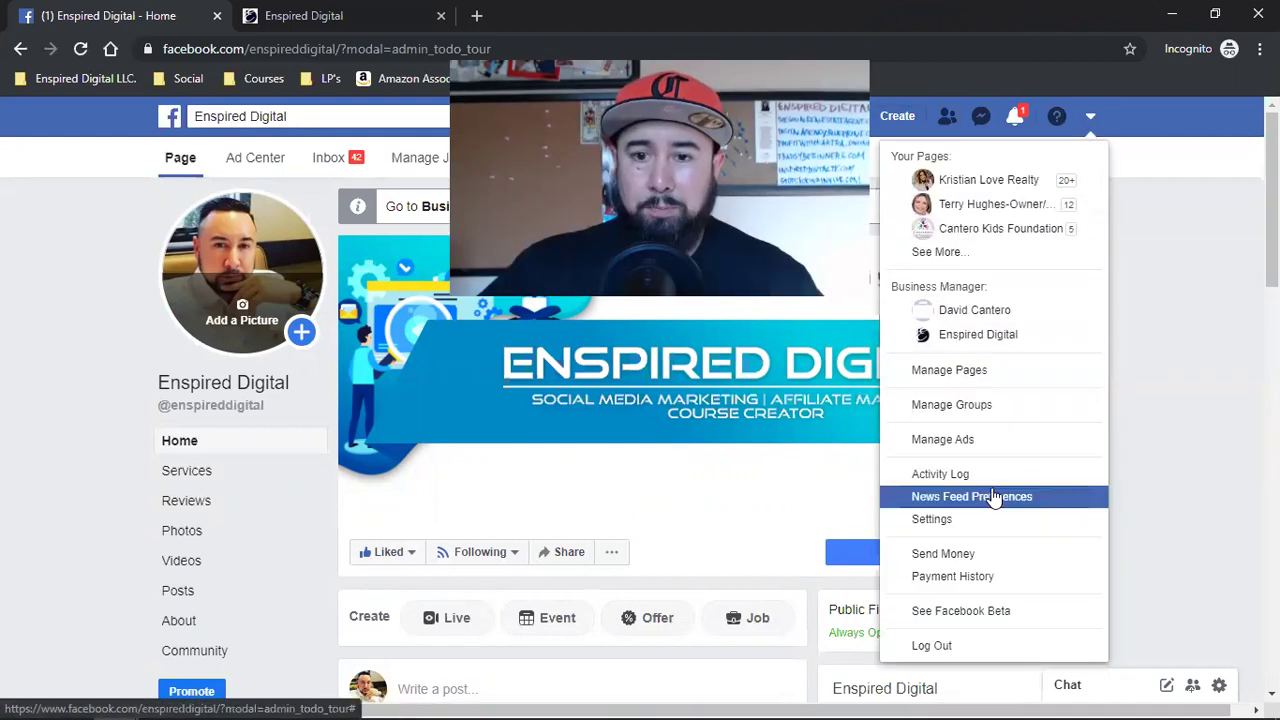
pyautogui.click(986, 454)
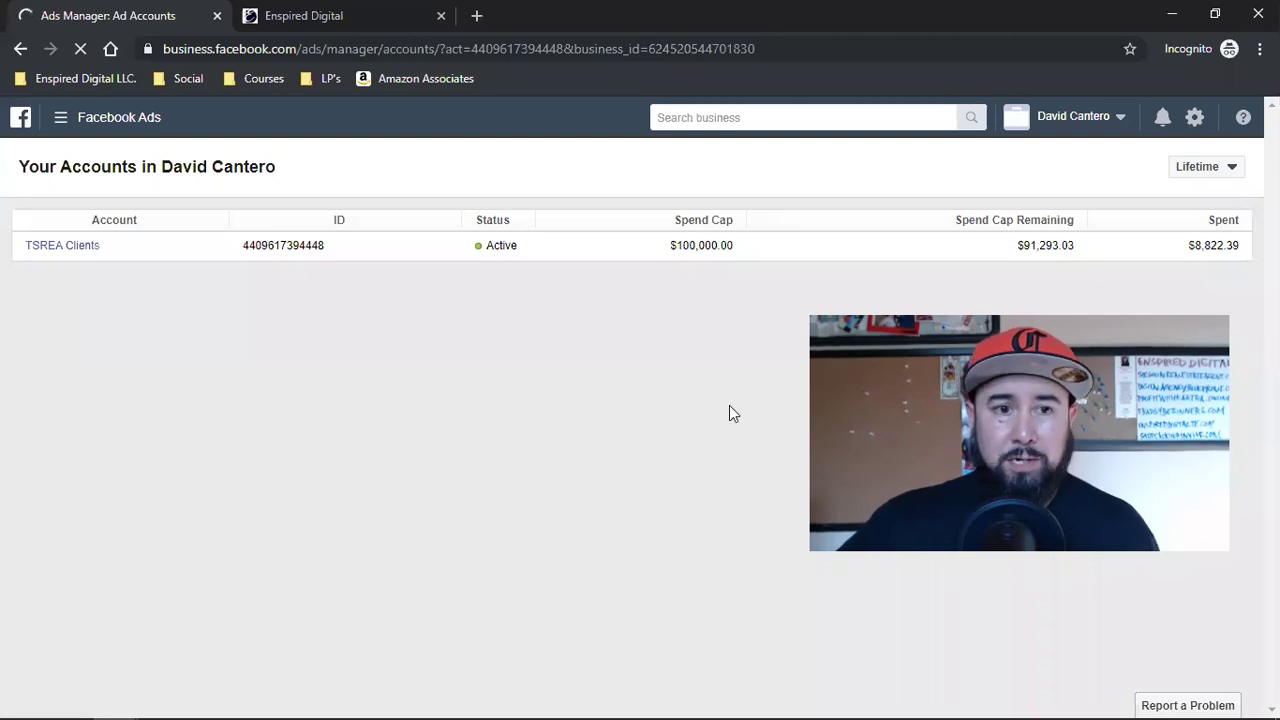
# Open Business Settings from the Facebook Ads accounts overview
pyautogui.click(60, 120)
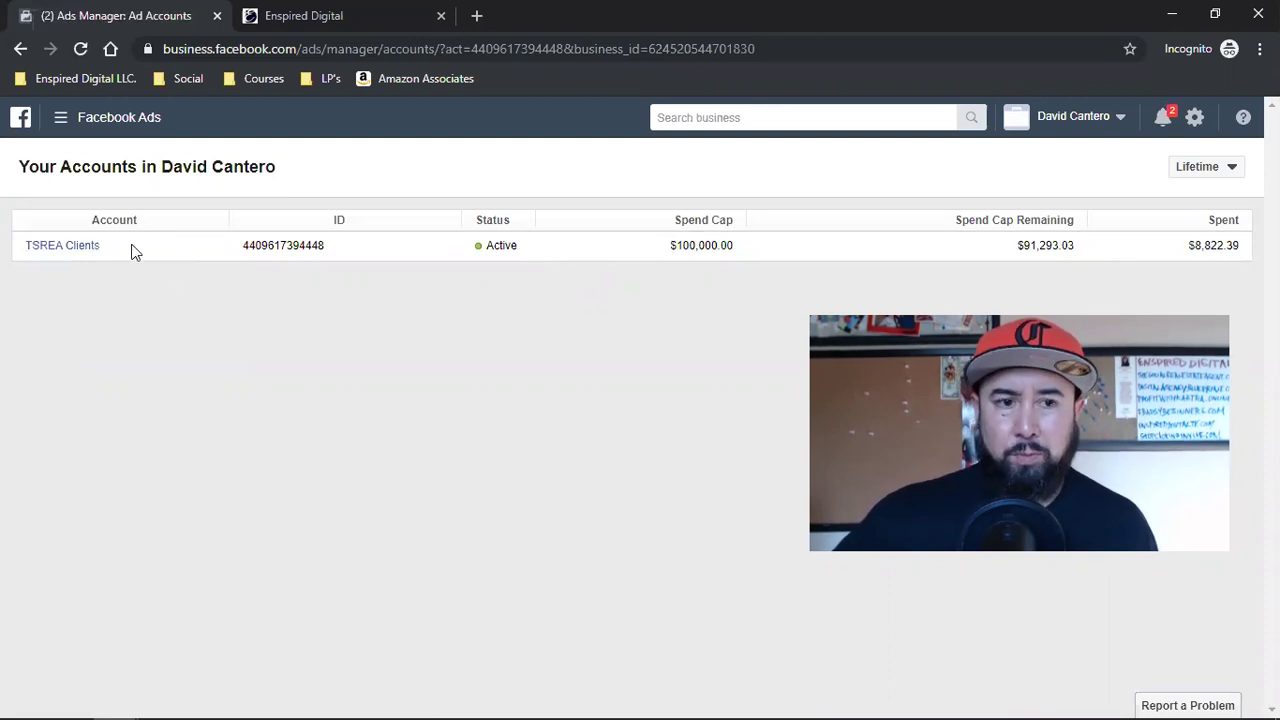
pyautogui.click(62, 127)
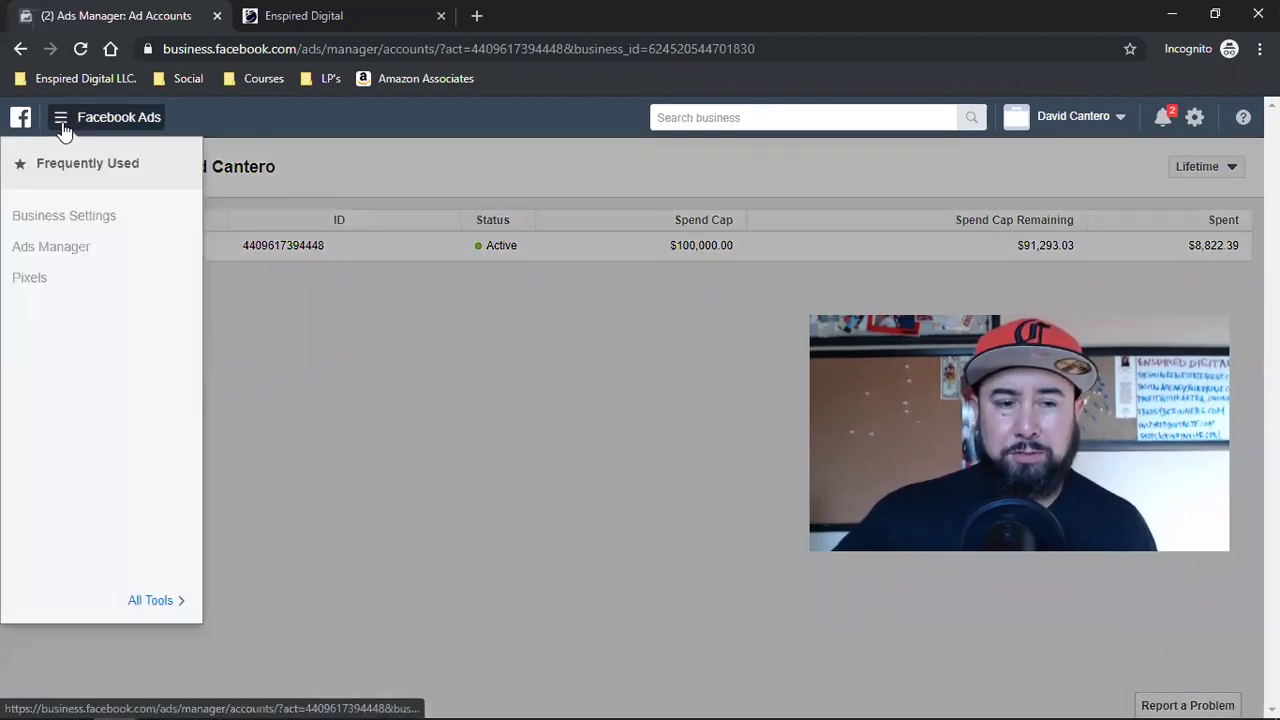
pyautogui.click(77, 226)
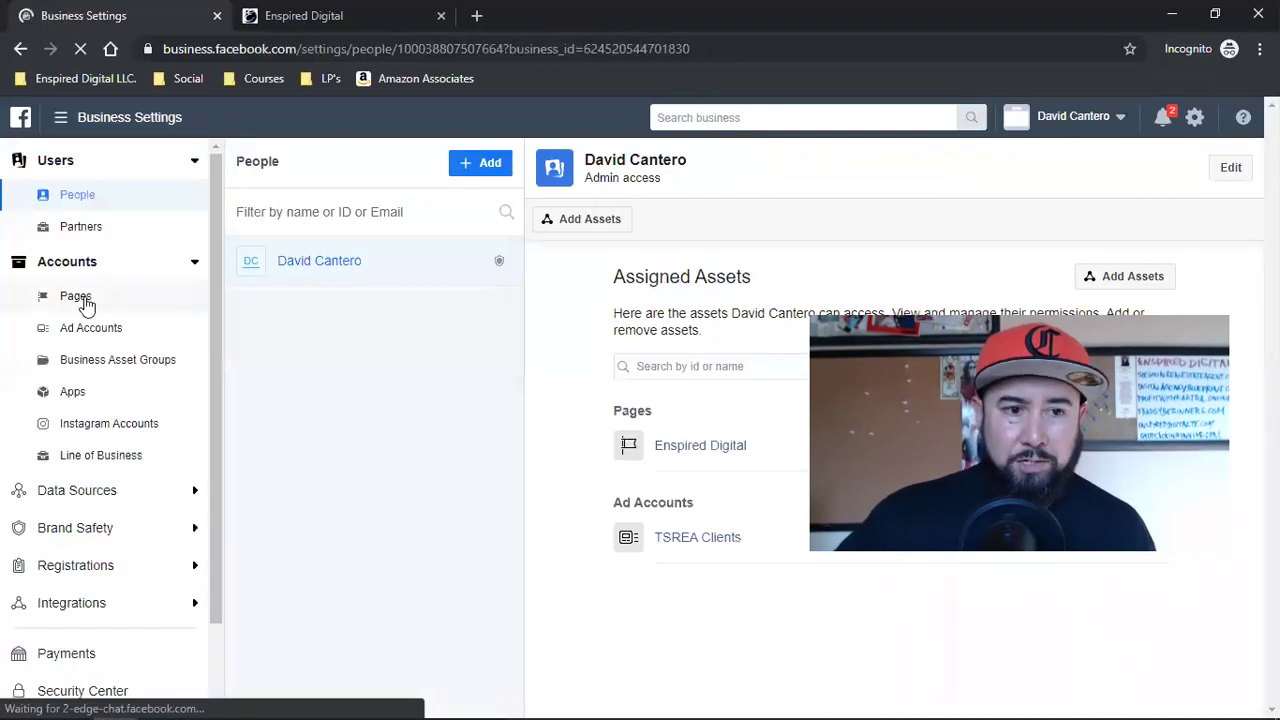
# Switch Business Settings from the personal business account to the Enspired Digital business
pyautogui.click(84, 300)
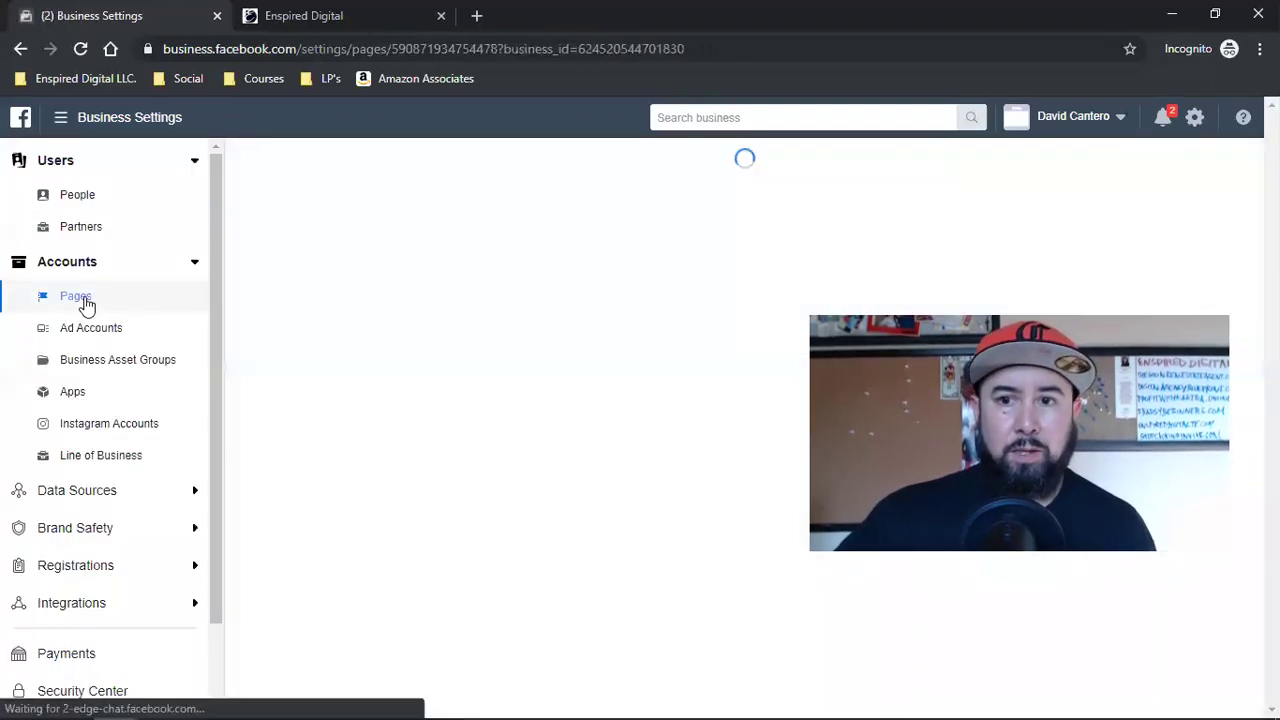
pyautogui.click(1068, 120)
pyautogui.click(969, 272)
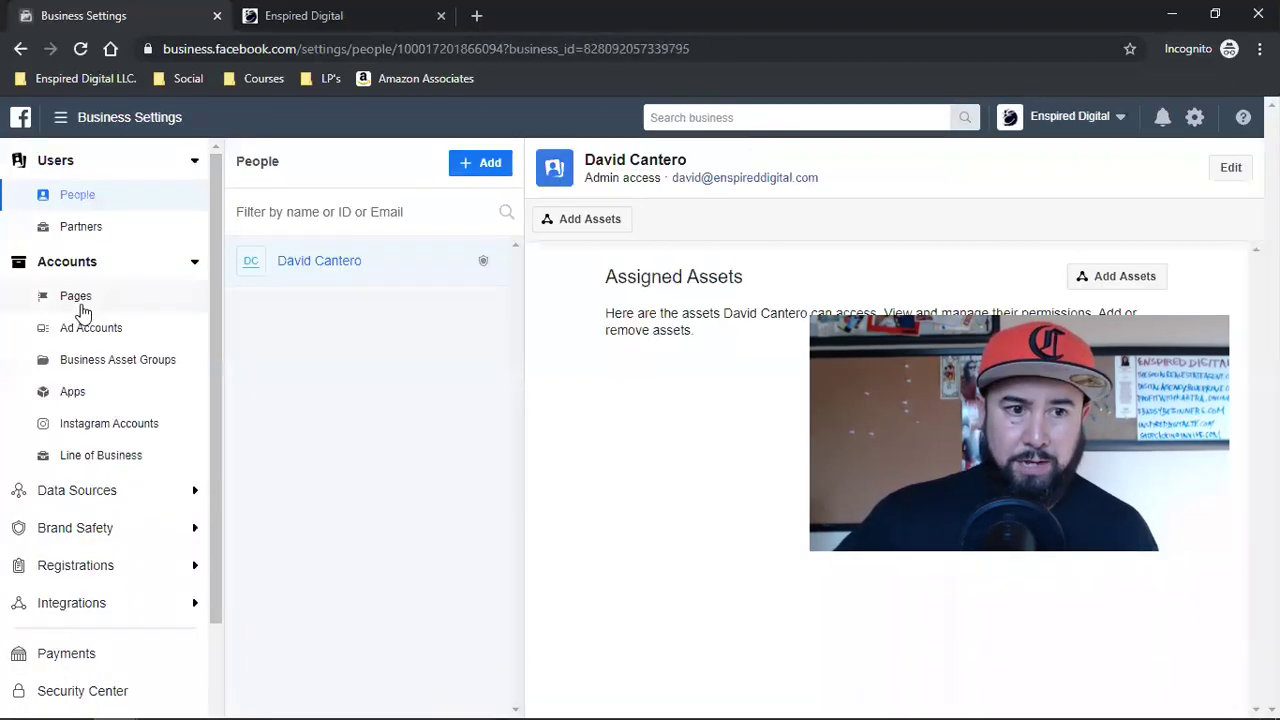
# Start a Request Access to a Page under the business's Pages and choose the client's realty page using its copied URL
pyautogui.click(80, 304)
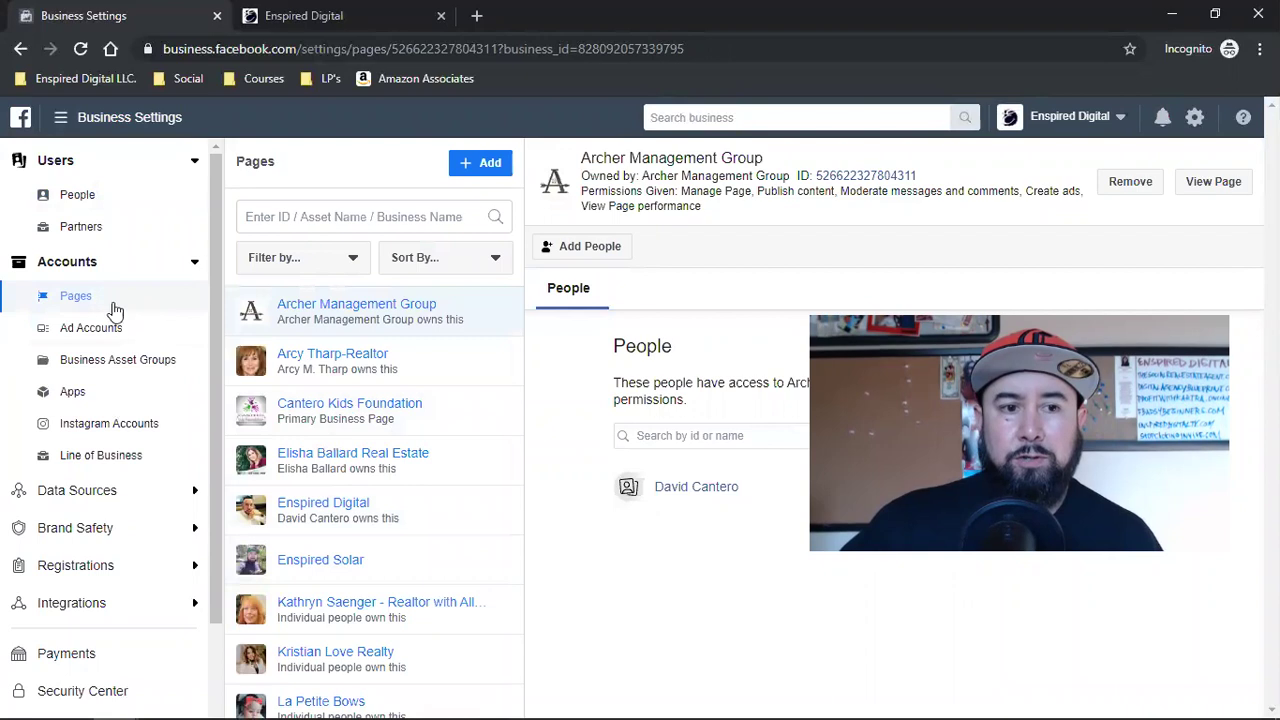
pyautogui.click(490, 166)
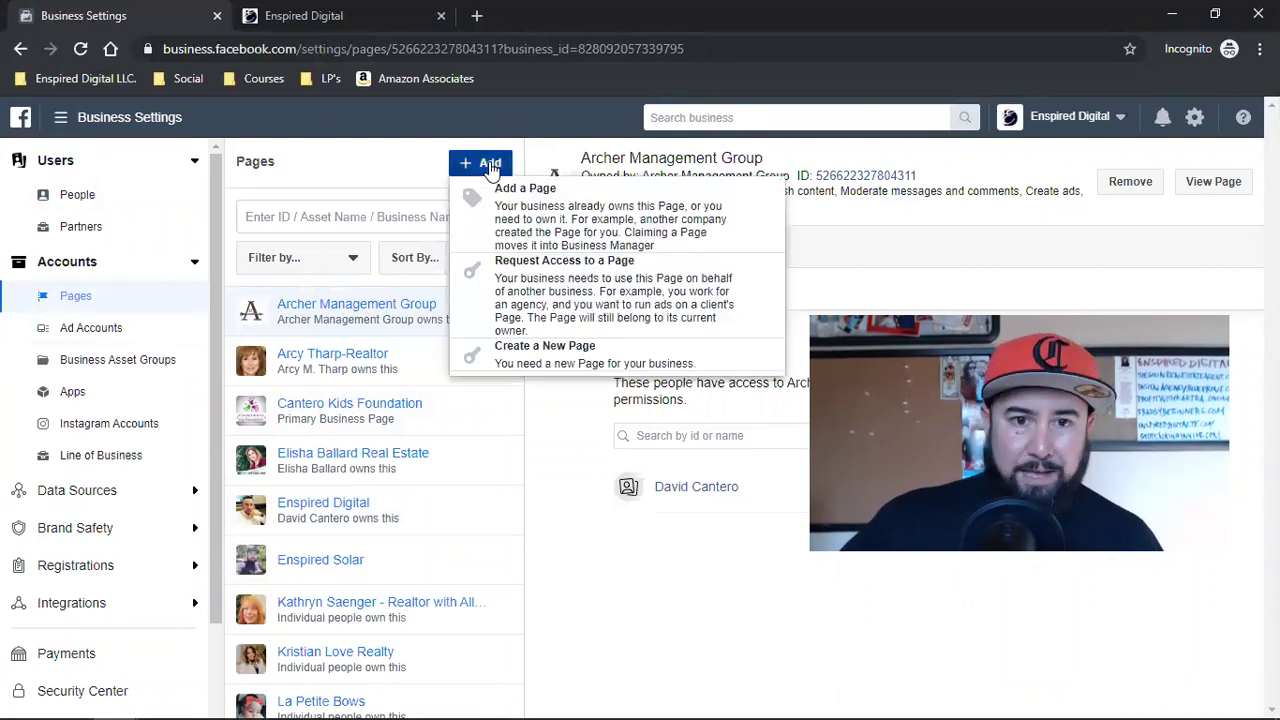
pyautogui.click(596, 300)
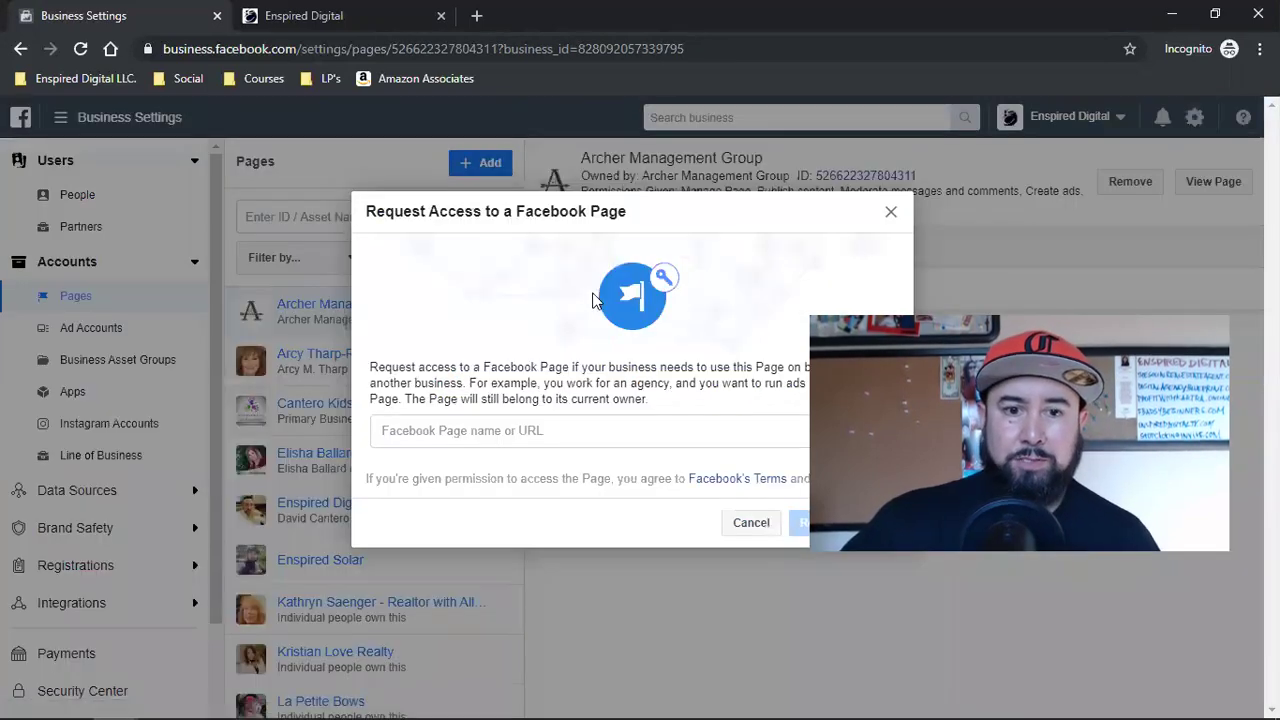
pyautogui.click(458, 432)
pyautogui.hotkey('ctrl', 'v')
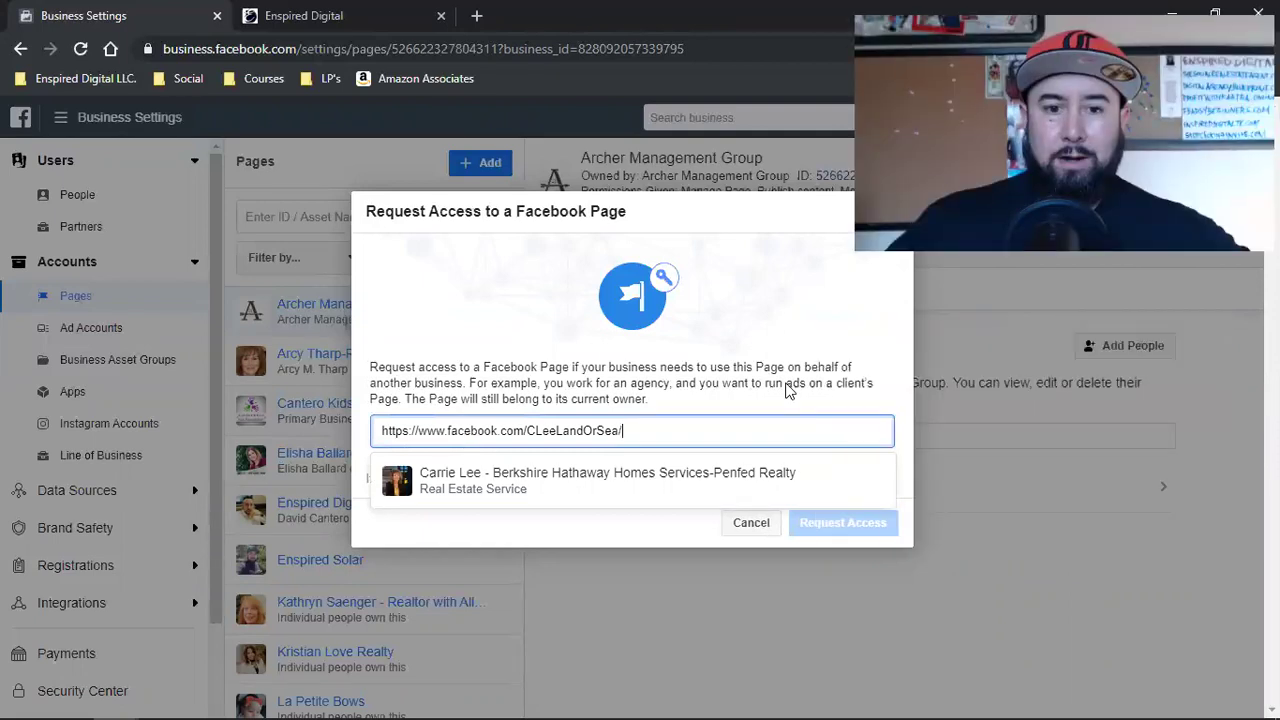
pyautogui.click(555, 482)
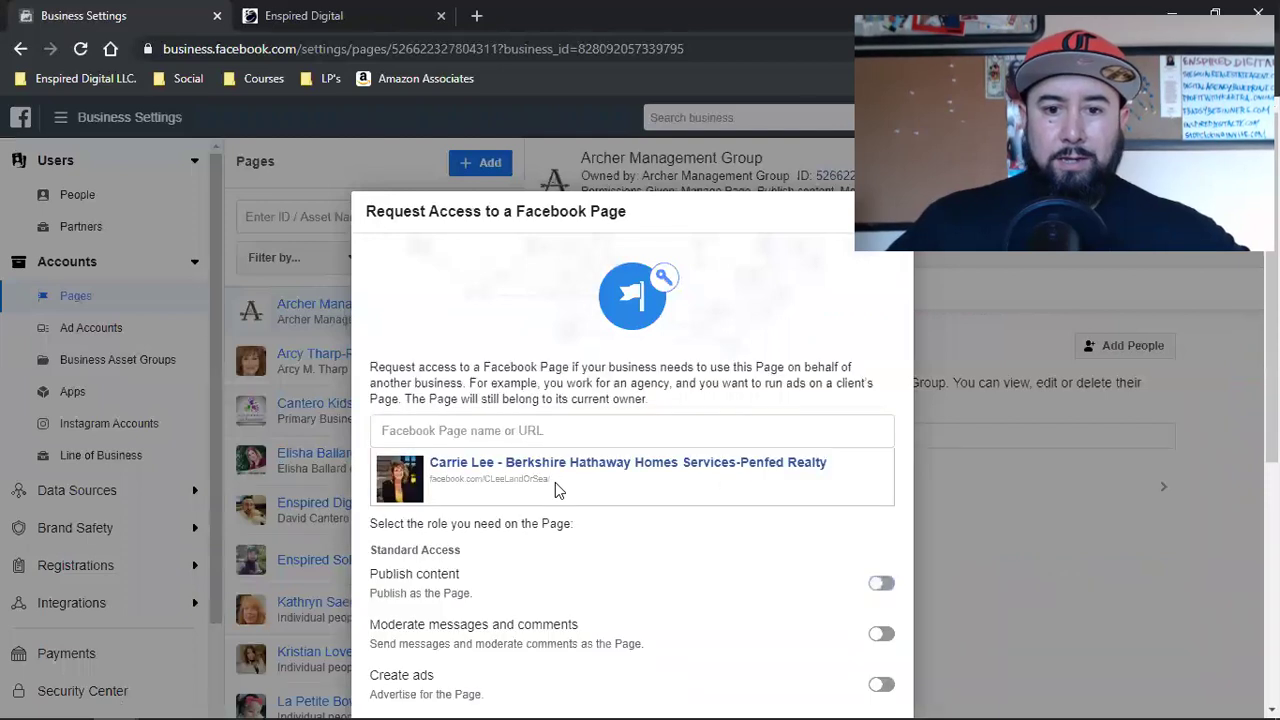
# Examine the Standard Access and Admin Access roles that can be requested for the client's page
pyautogui.scroll(-2, 814, 451)
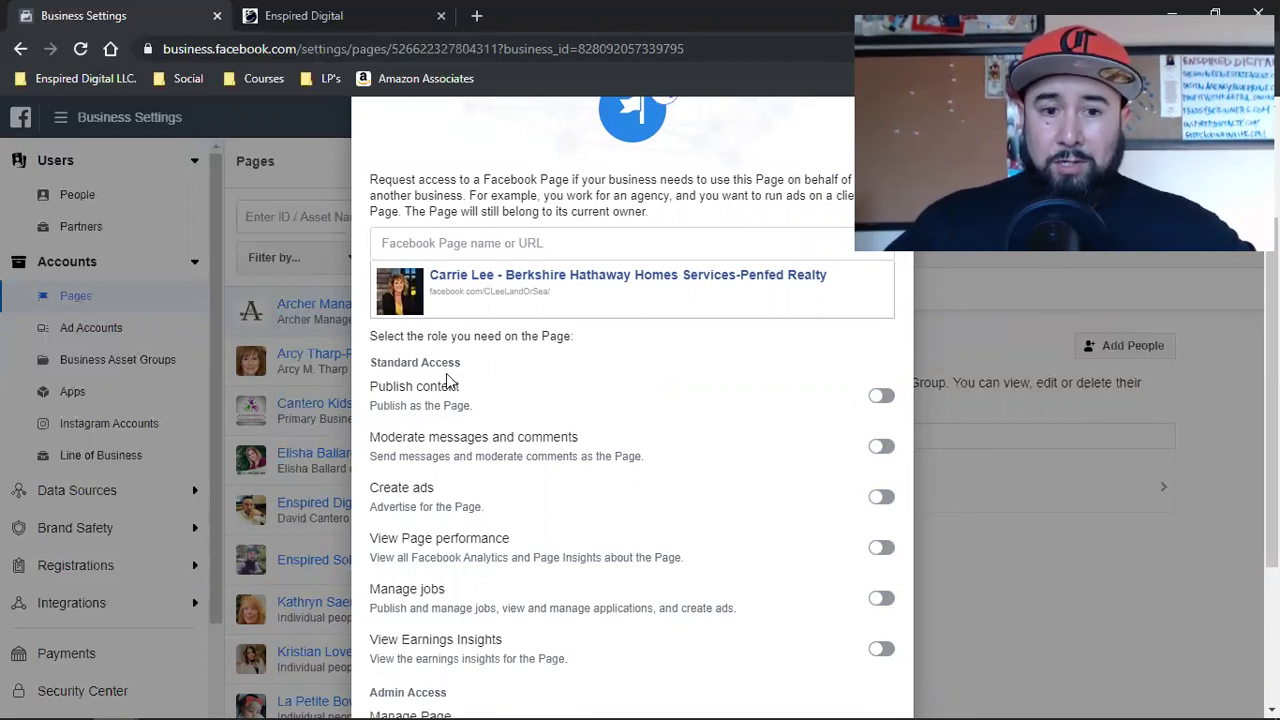
pyautogui.tripleClick(490, 440)
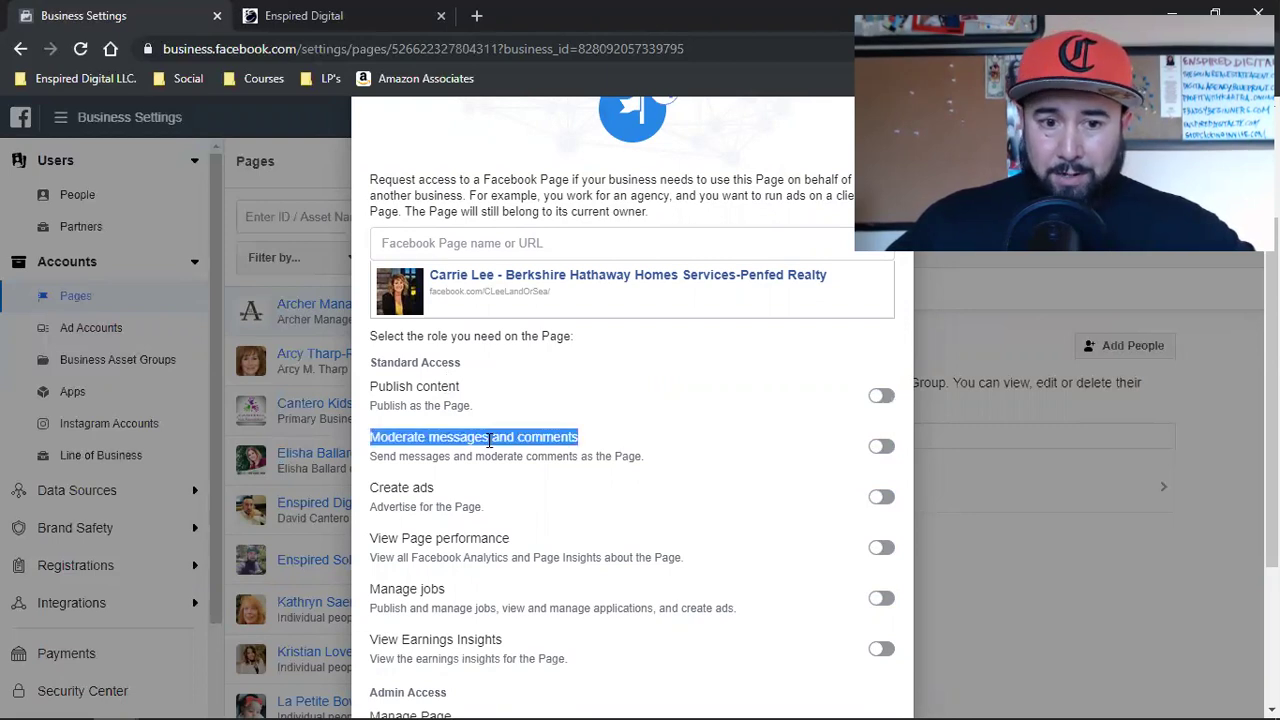
pyautogui.scroll(-2, 490, 440)
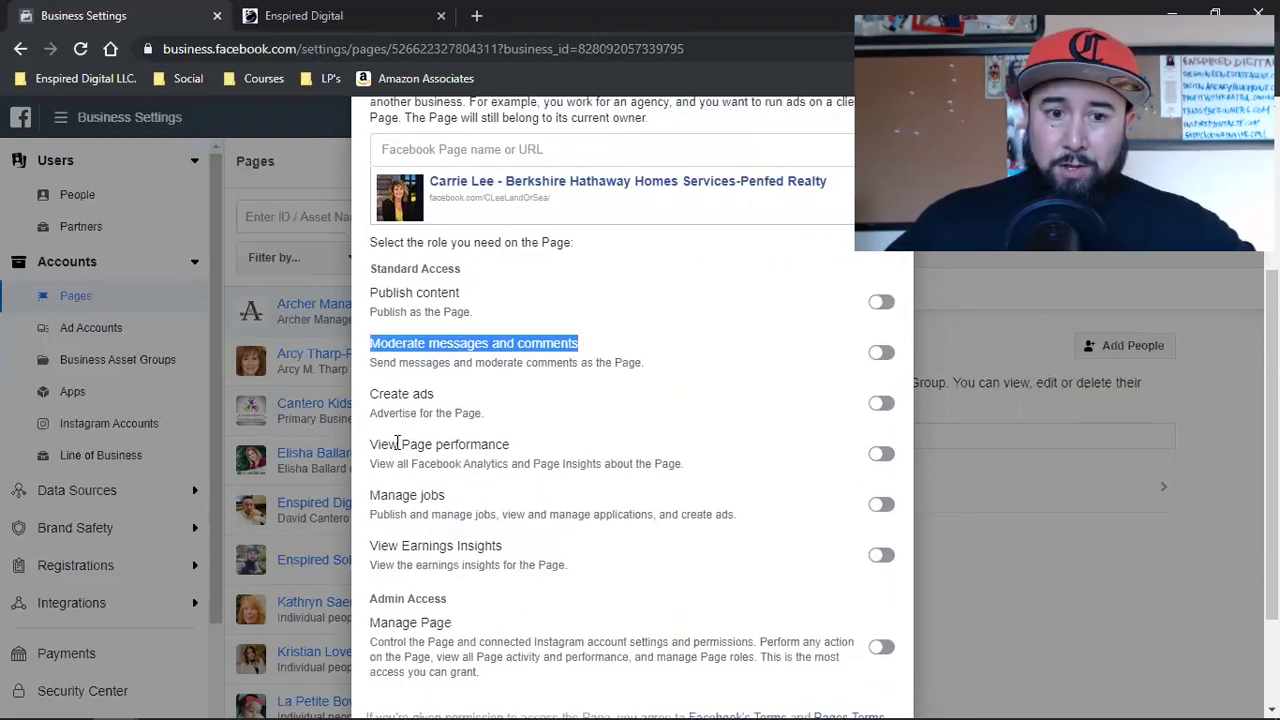
pyautogui.tripleClick(484, 443)
pyautogui.scroll(-2, 413, 421)
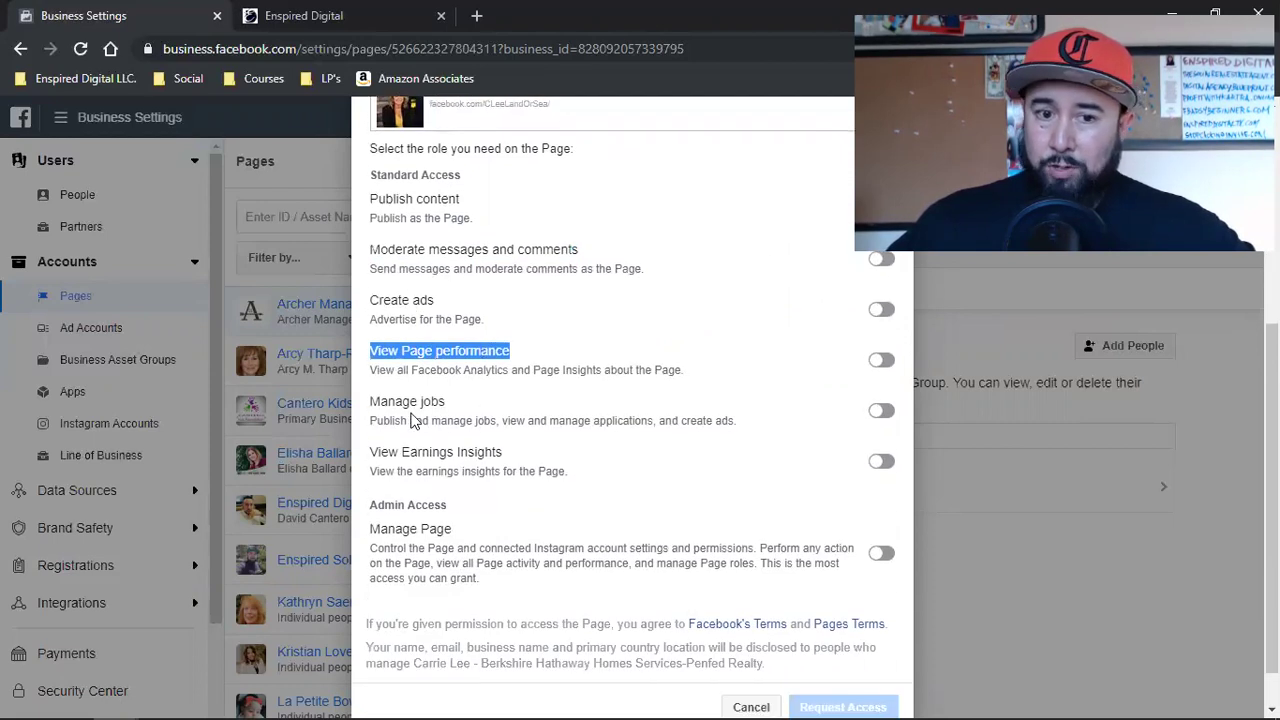
pyautogui.doubleClick(431, 404)
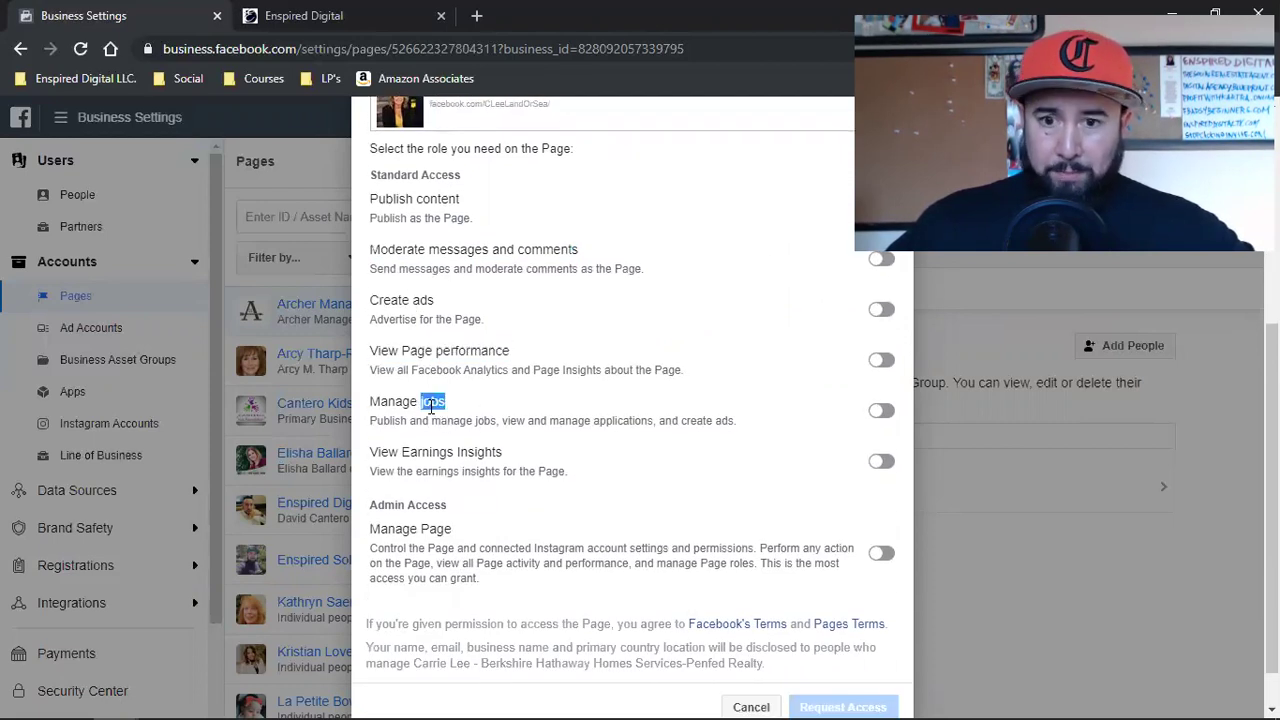
pyautogui.scroll(-1, 531, 460)
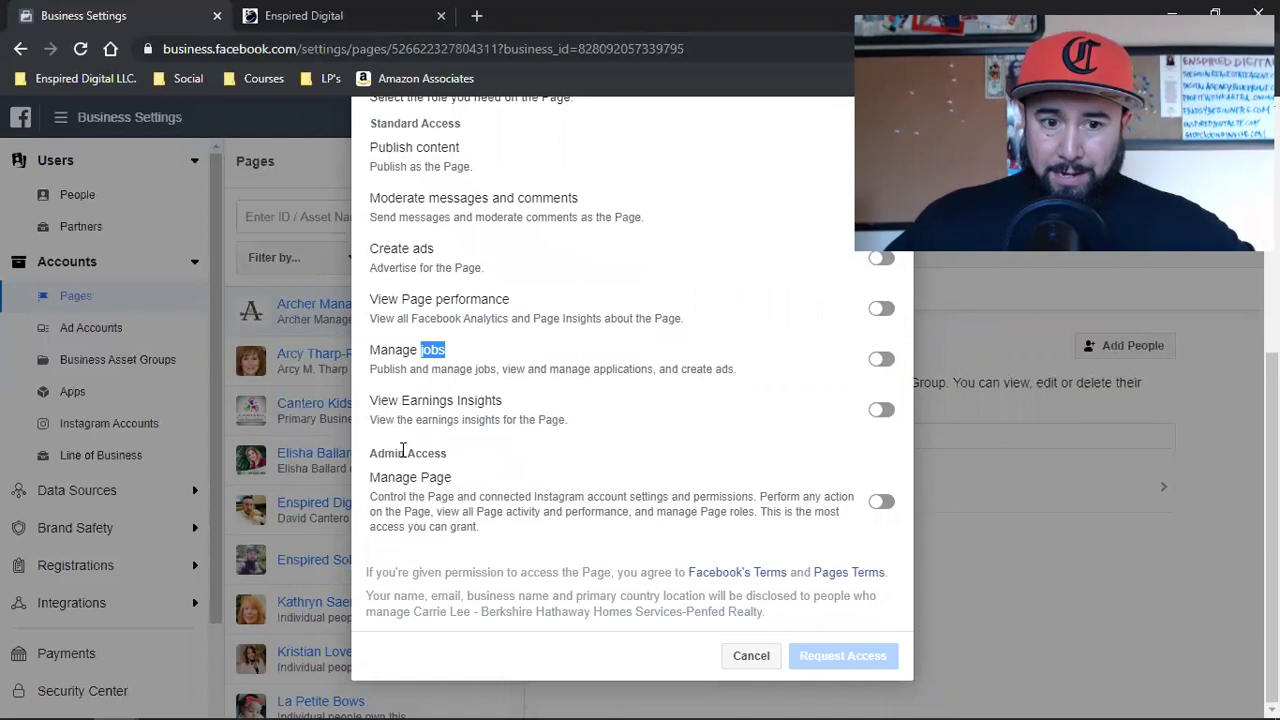
pyautogui.tripleClick(403, 450)
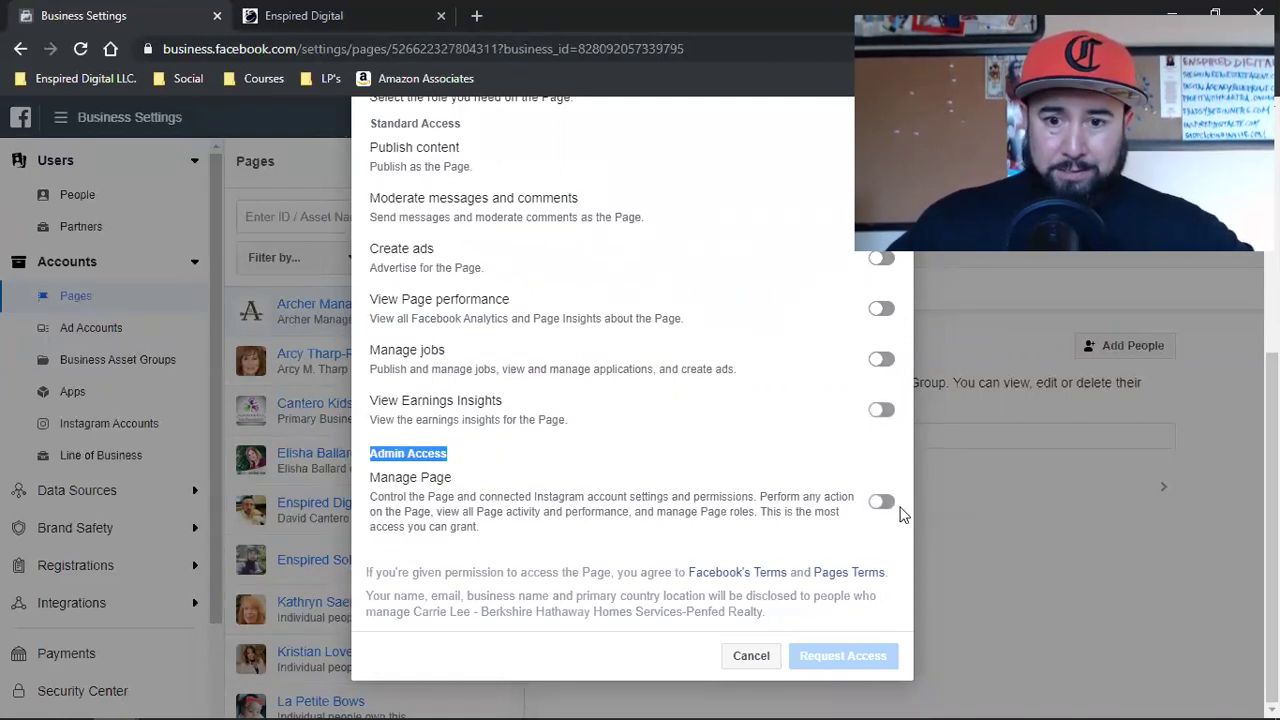
pyautogui.scroll(2, 476, 285)
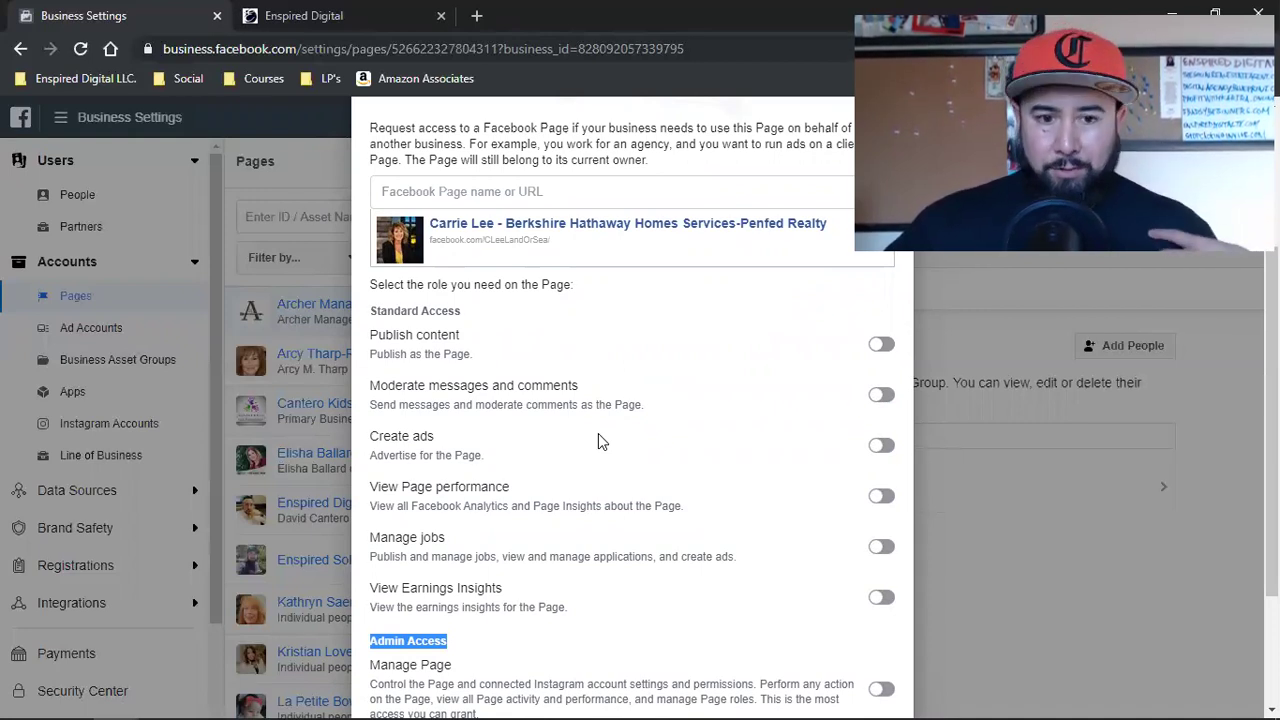
pyautogui.scroll(-2, 598, 436)
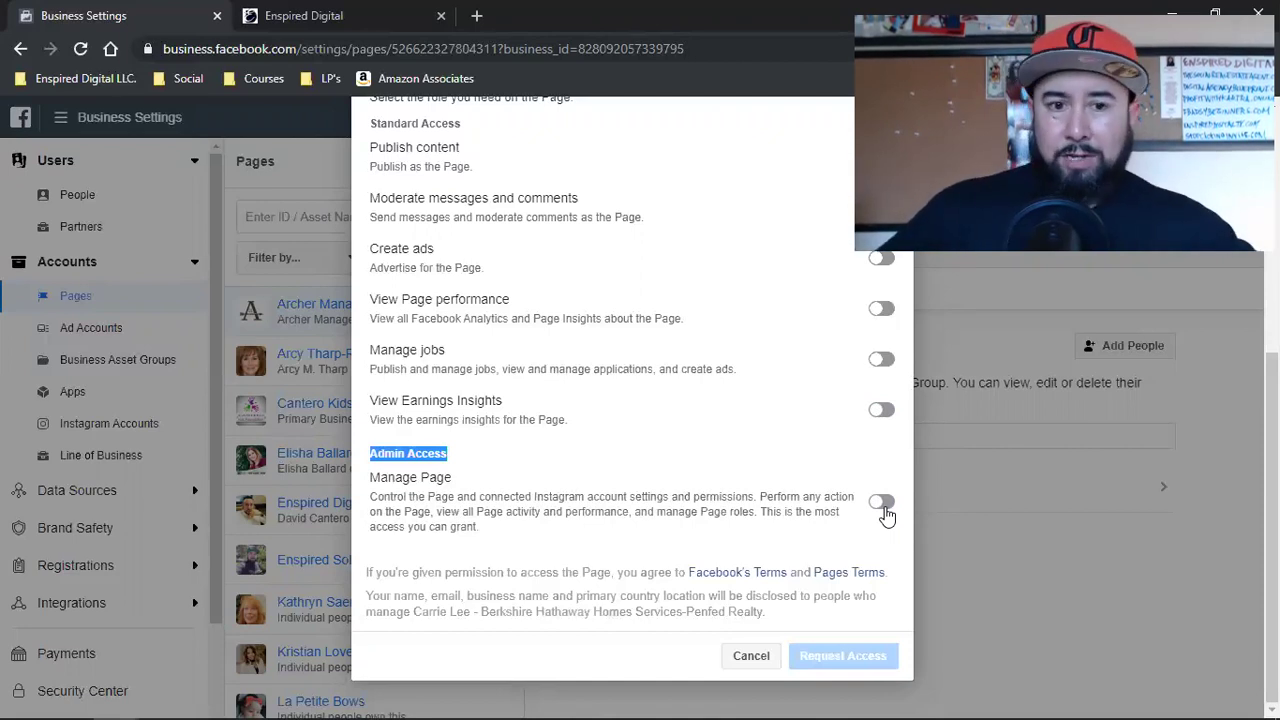
pyautogui.scroll(3, 700, 450)
pyautogui.scroll(-3, 586, 386)
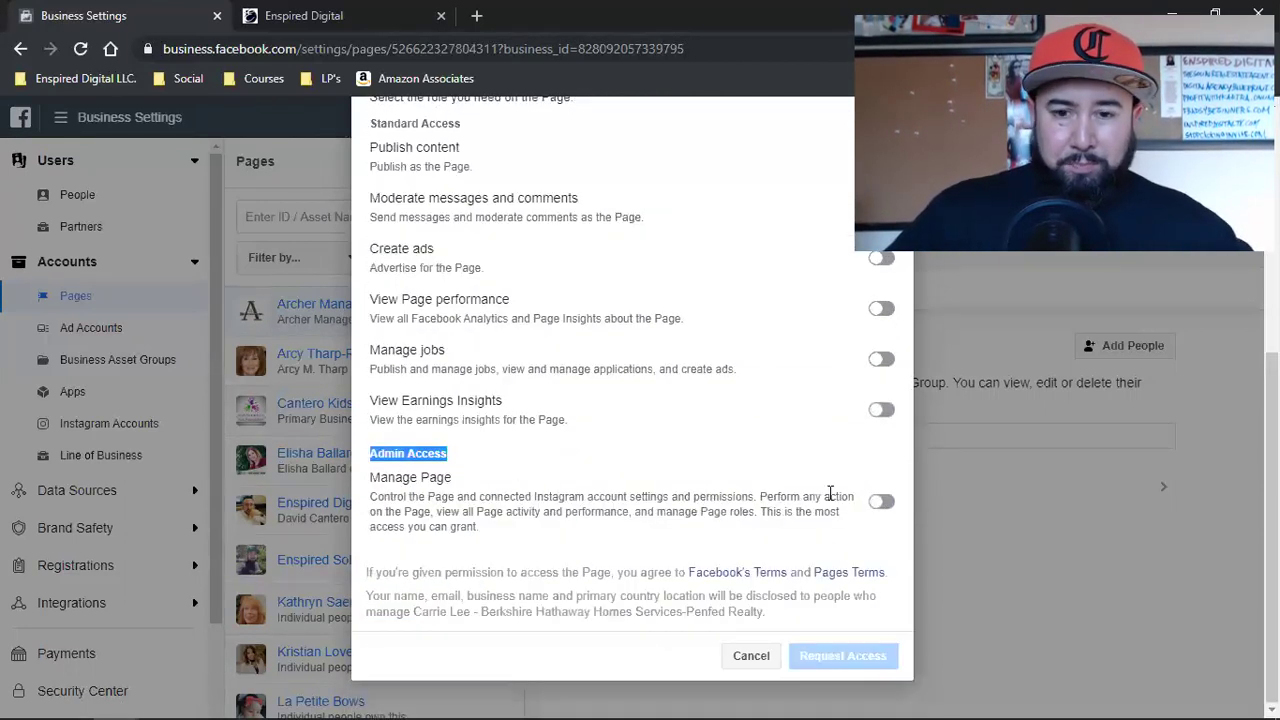
# Enable the Manage Page admin role and submit the access request for the client's page
pyautogui.click(880, 503)
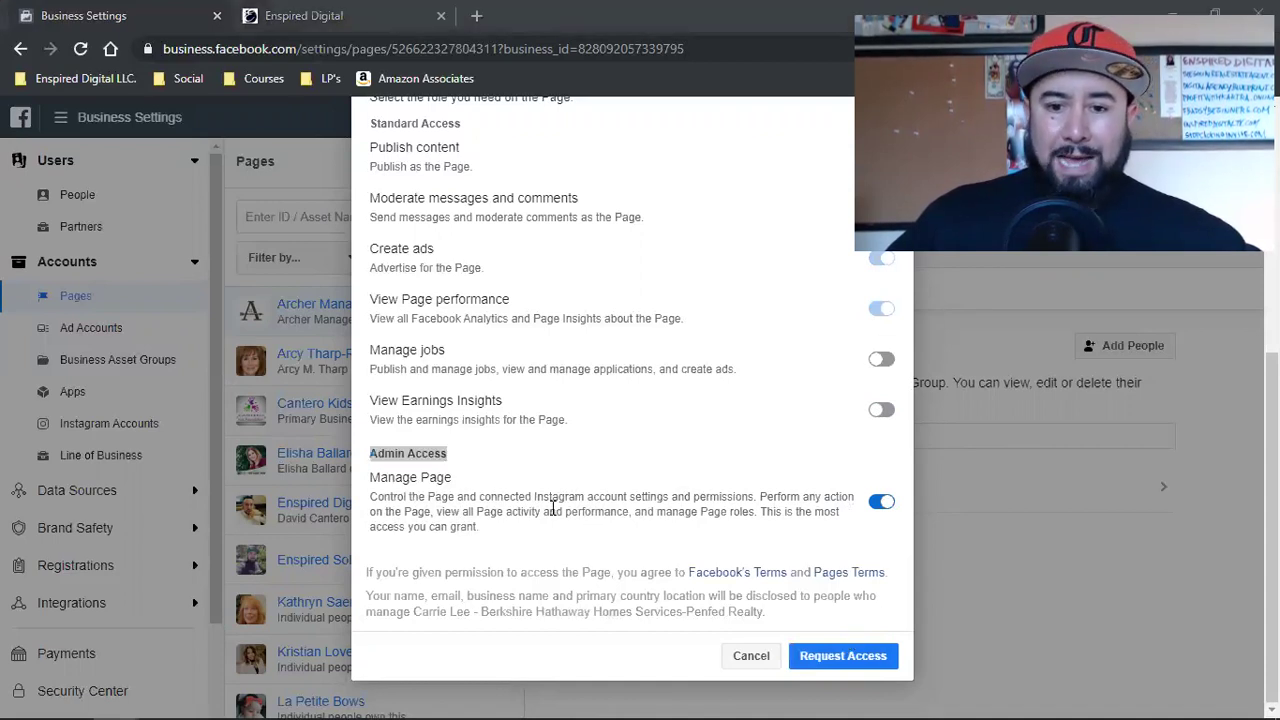
pyautogui.click(857, 664)
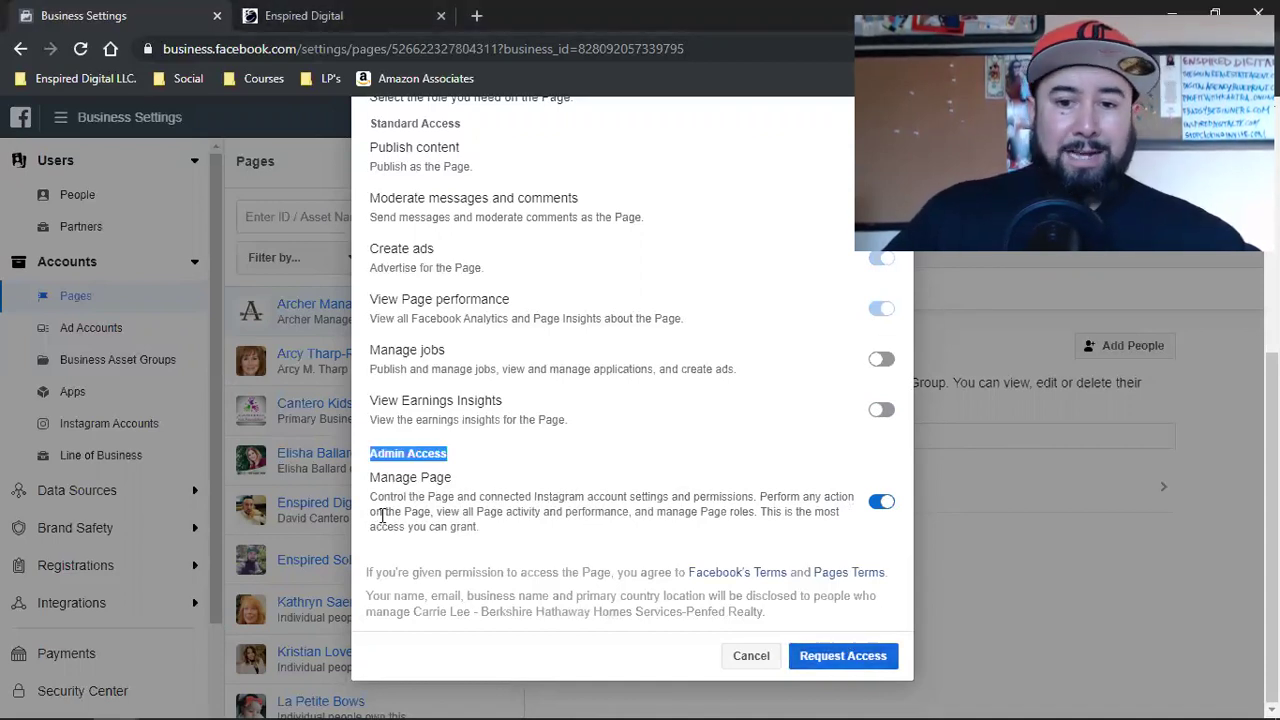
# Switch to the browser window with the client's Facebook page and open that page's settings
pyautogui.moveTo(168, 700)
pyautogui.moveTo(118, 700)
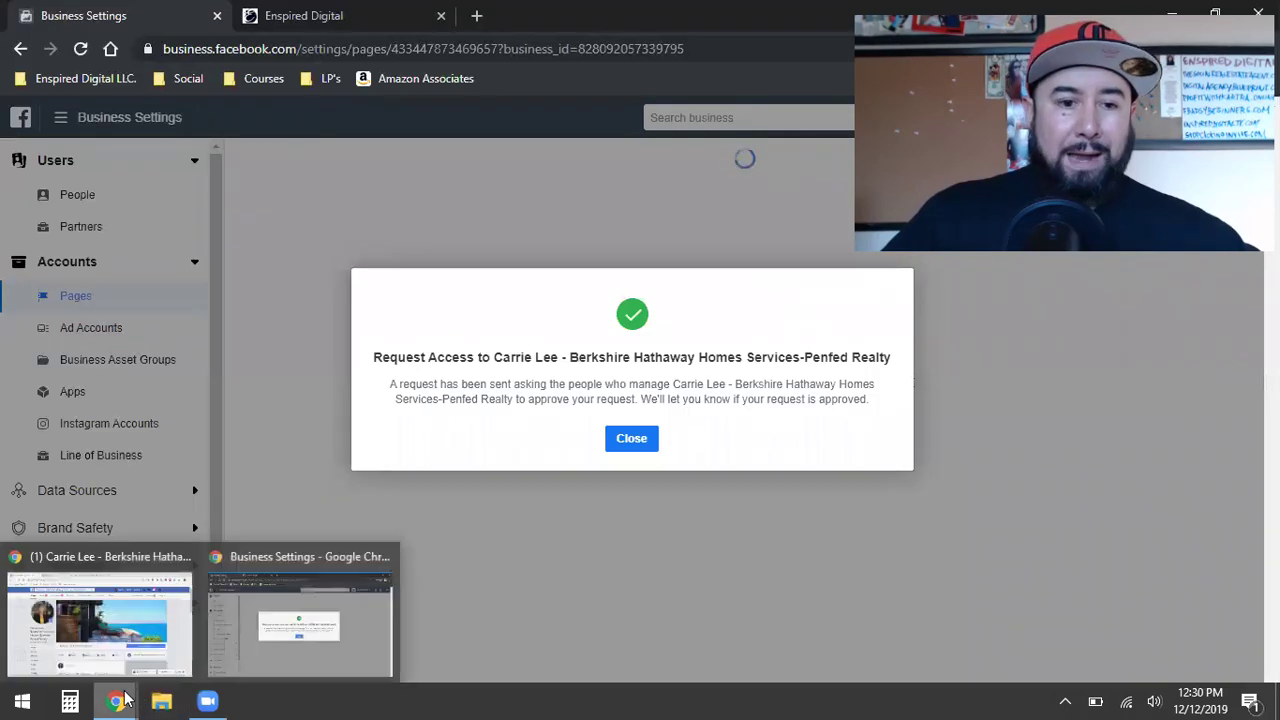
pyautogui.click(172, 622)
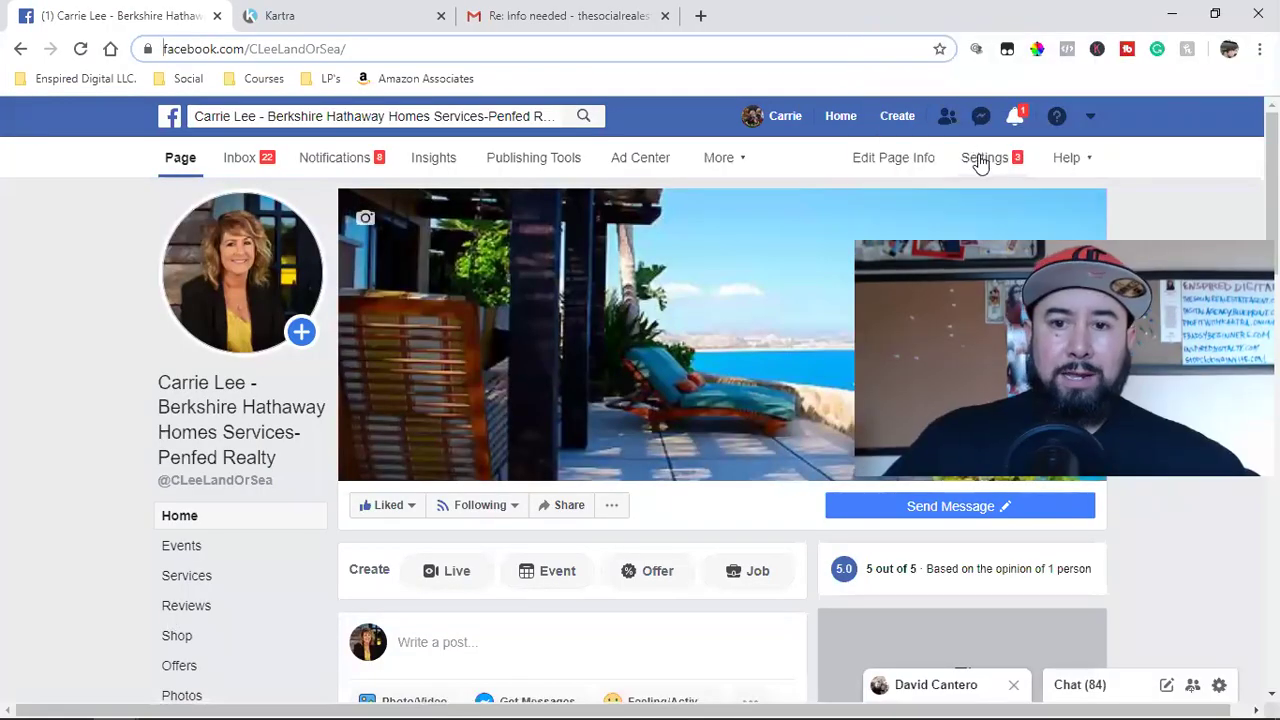
pyautogui.click(985, 168)
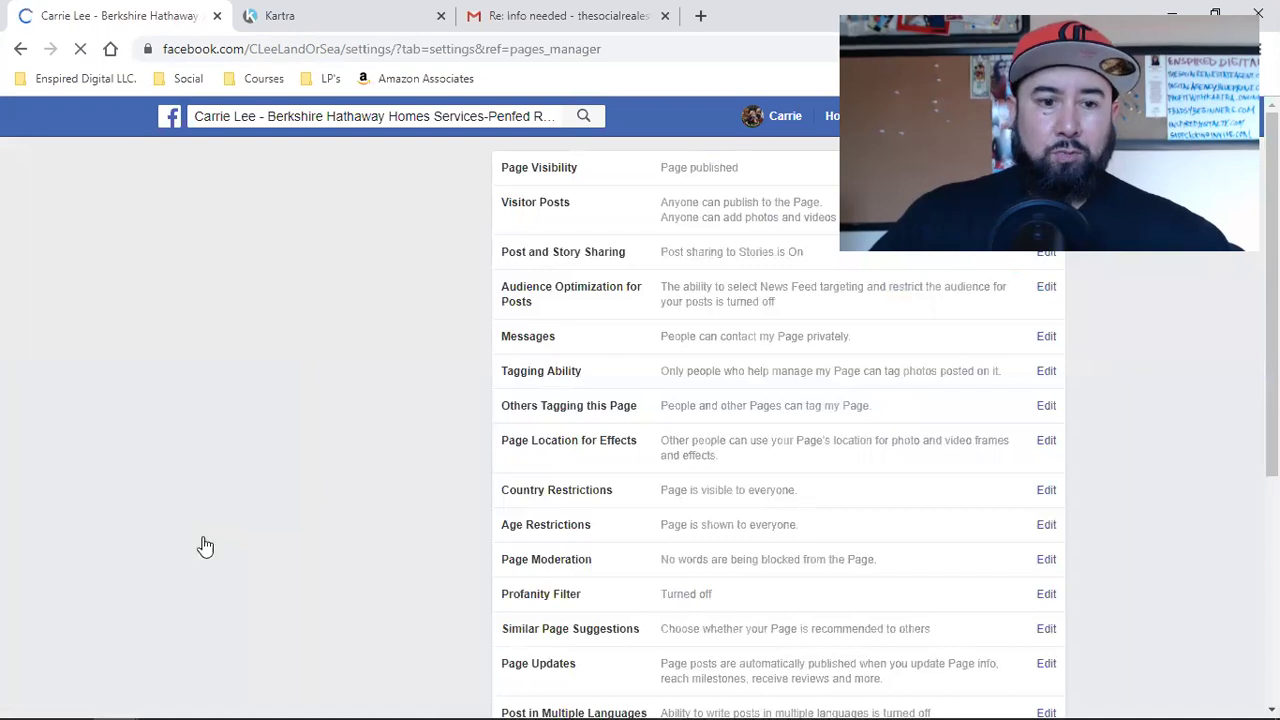
# Open the client page's Page Roles settings and respond to Enspired Digital's pending partner request
pyautogui.click(255, 522)
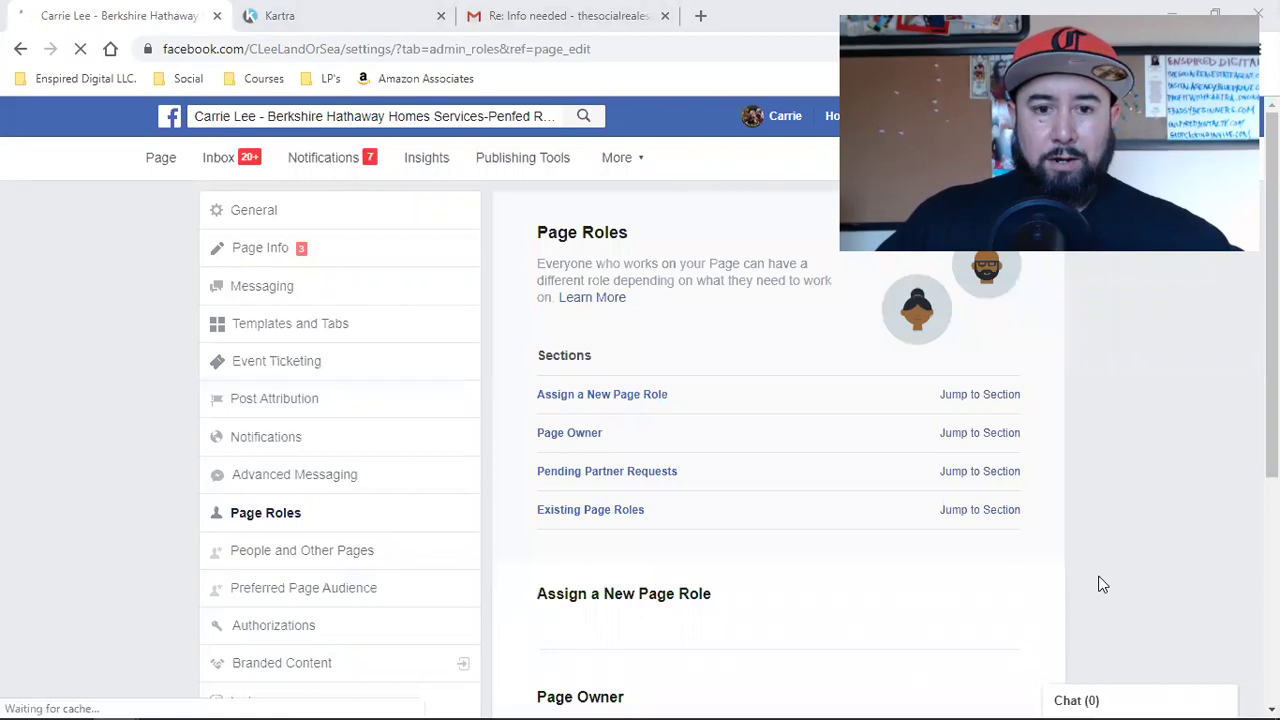
pyautogui.scroll(-1, 643, 472)
pyautogui.scroll(-6, 643, 472)
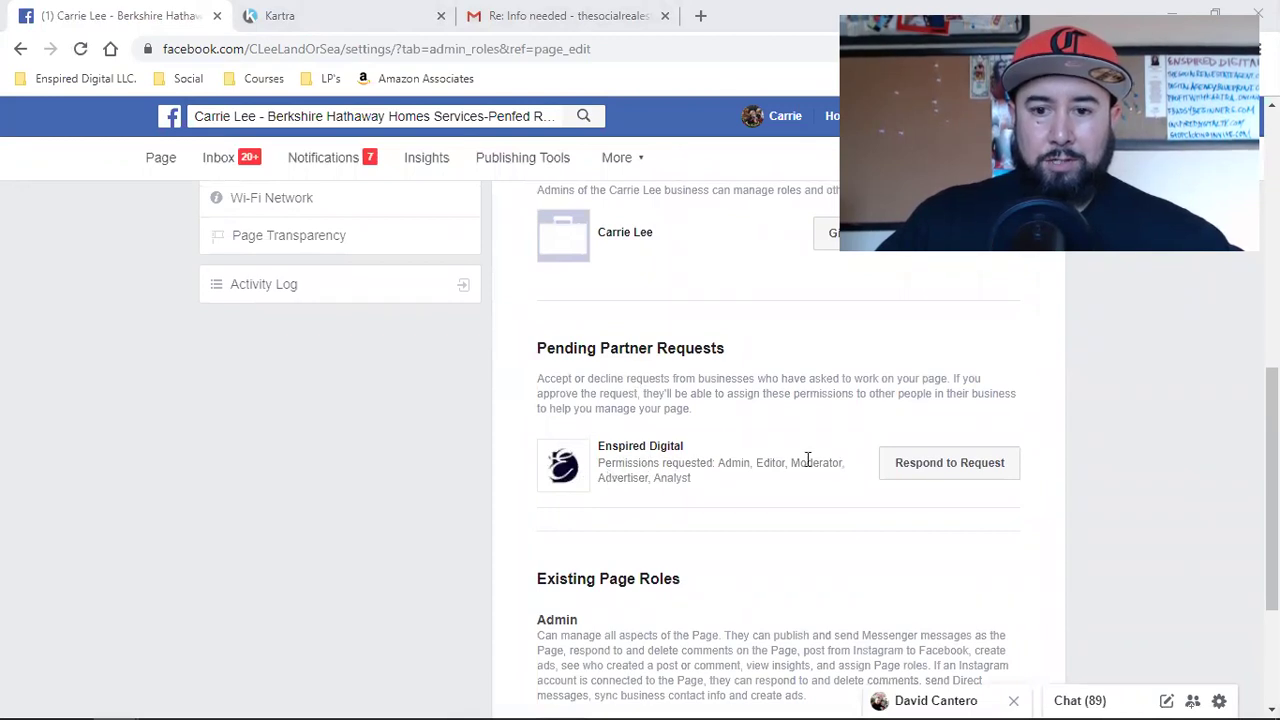
pyautogui.click(978, 462)
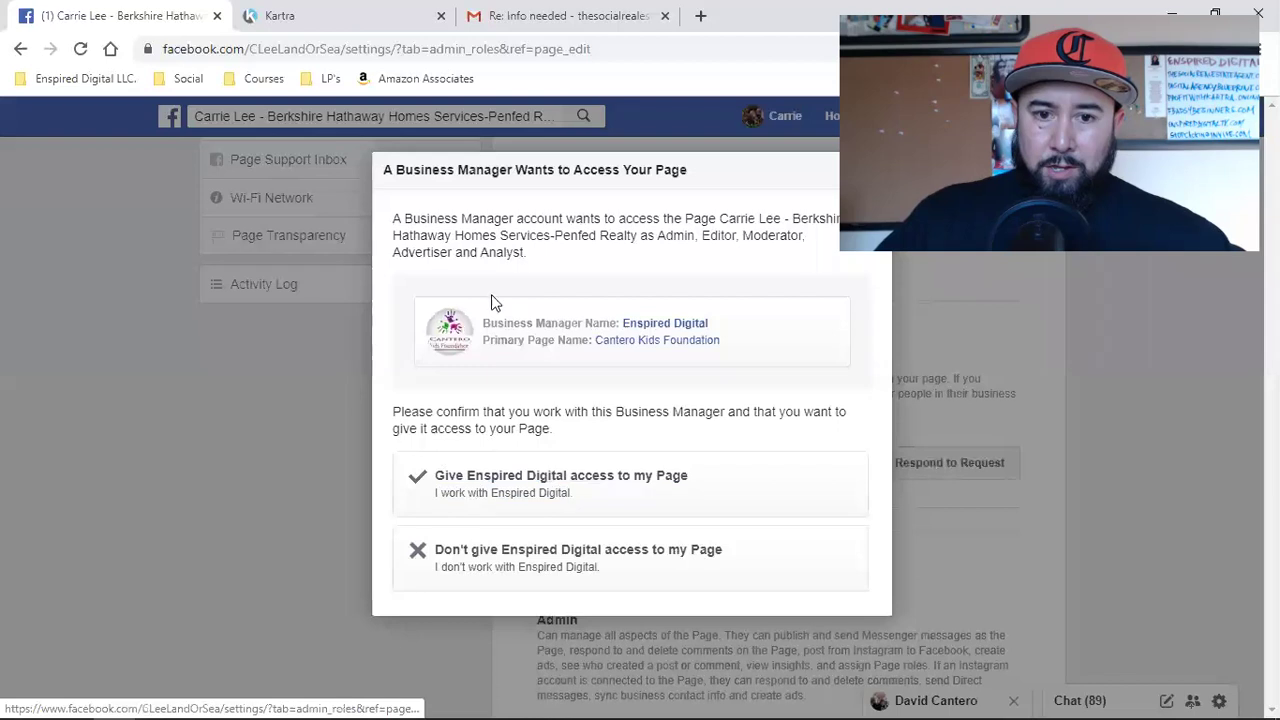
# Give Enspired Digital access to the page, approve the request and submit the account password to authorize it
pyautogui.click(527, 480)
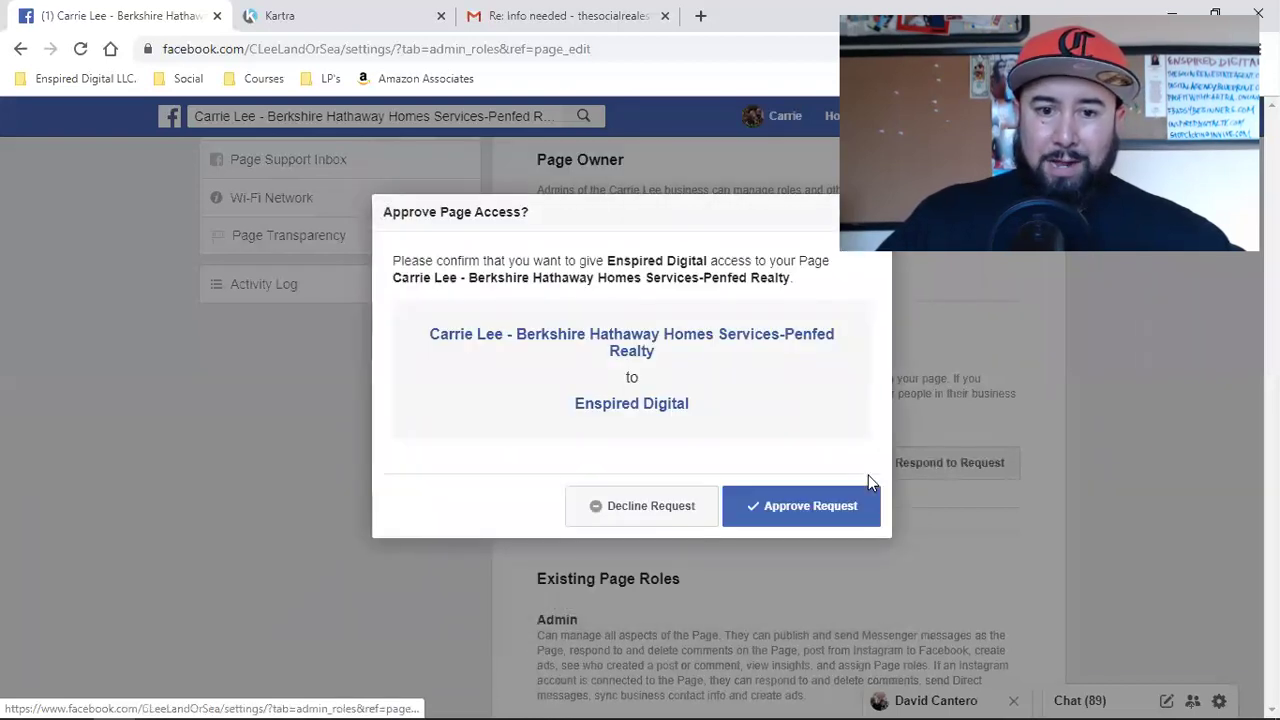
pyautogui.click(786, 507)
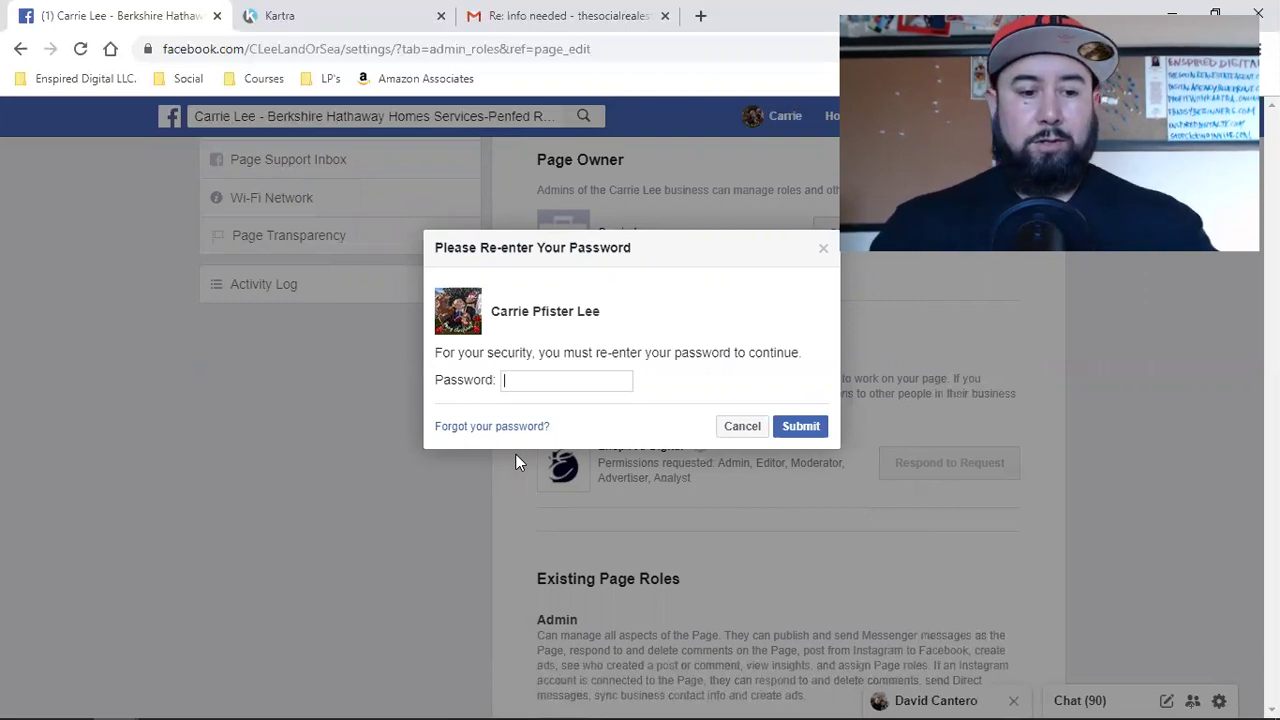
pyautogui.write('•••••••••')
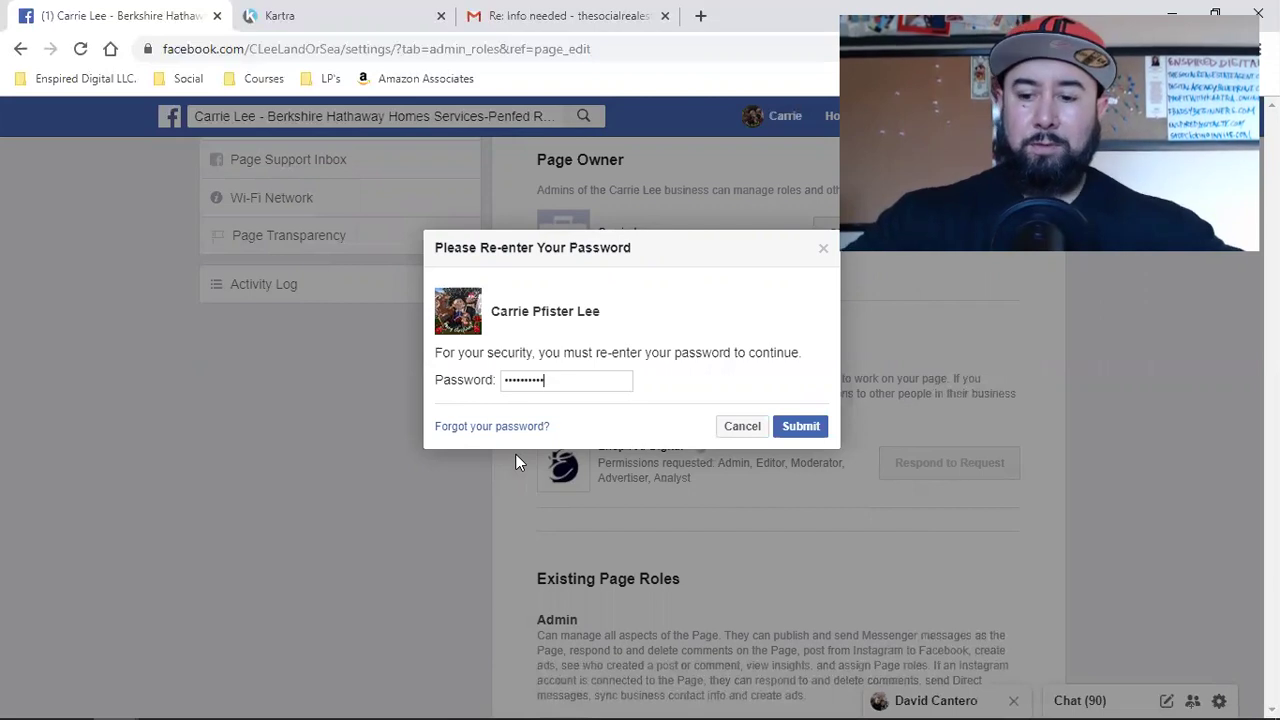
pyautogui.press('Return')
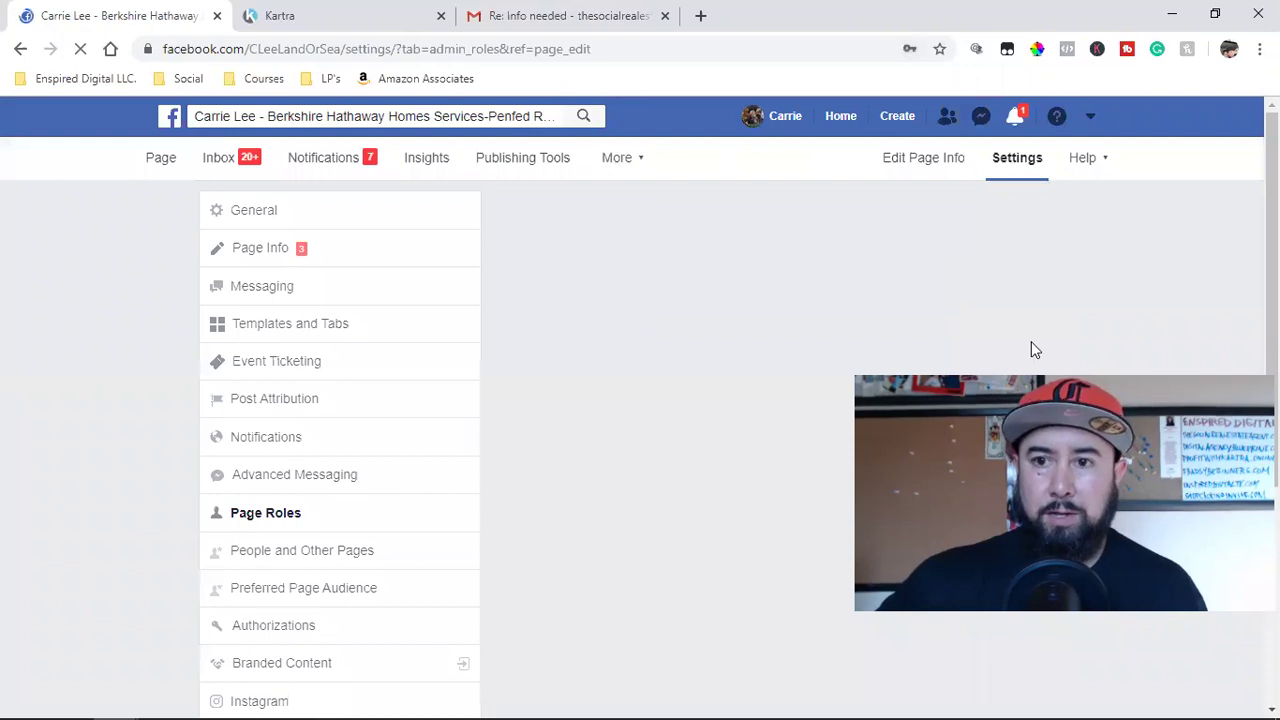
# Check the Agencies section of Page Roles for the permissions shared with Enspired Digital
pyautogui.scroll(-4, 815, 451)
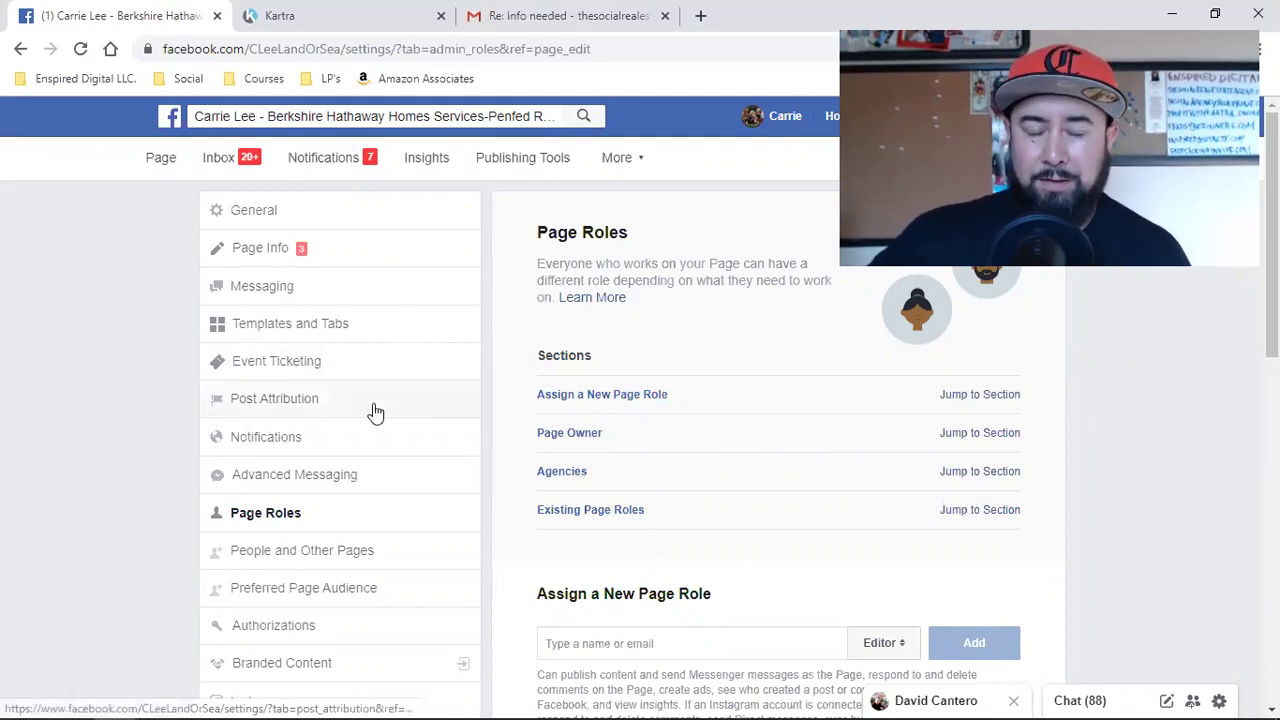
pyautogui.scroll(-5, 626, 540)
pyautogui.scroll(-2, 625, 500)
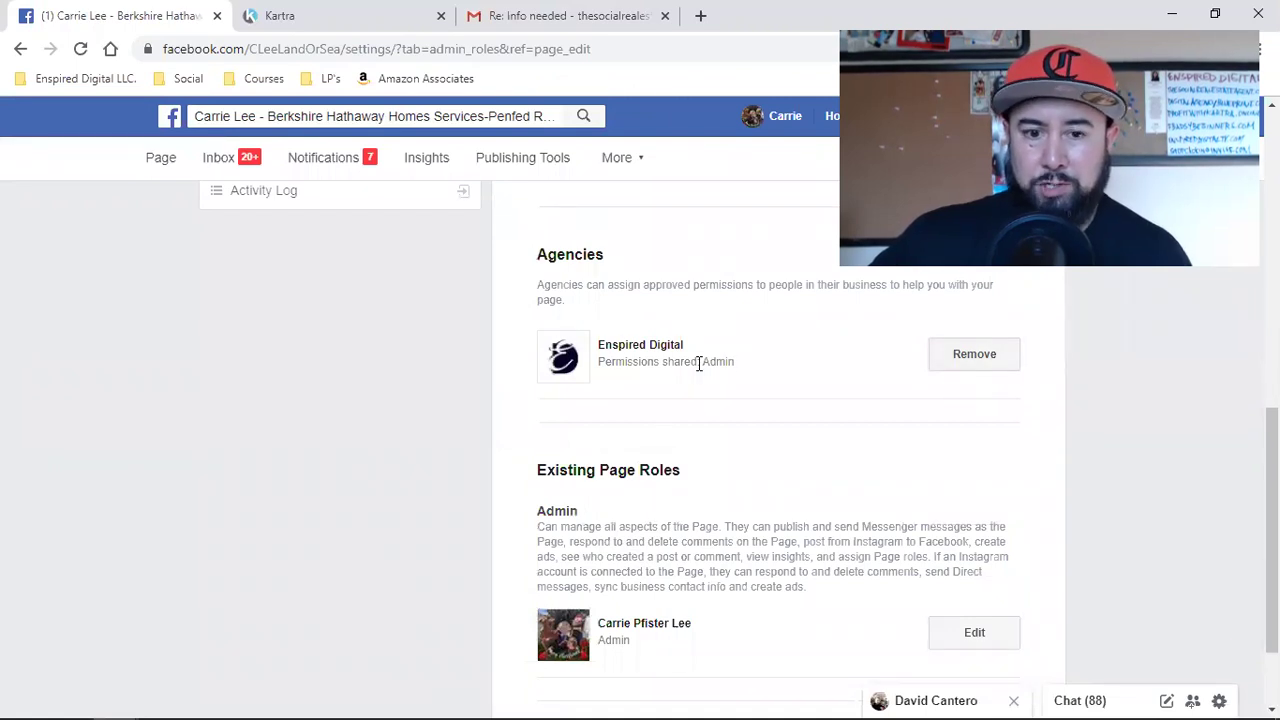
# Switch to the Business Settings window, dismiss the access request confirmation and reload the client page's details
pyautogui.moveTo(243, 700)
pyautogui.moveTo(117, 702)
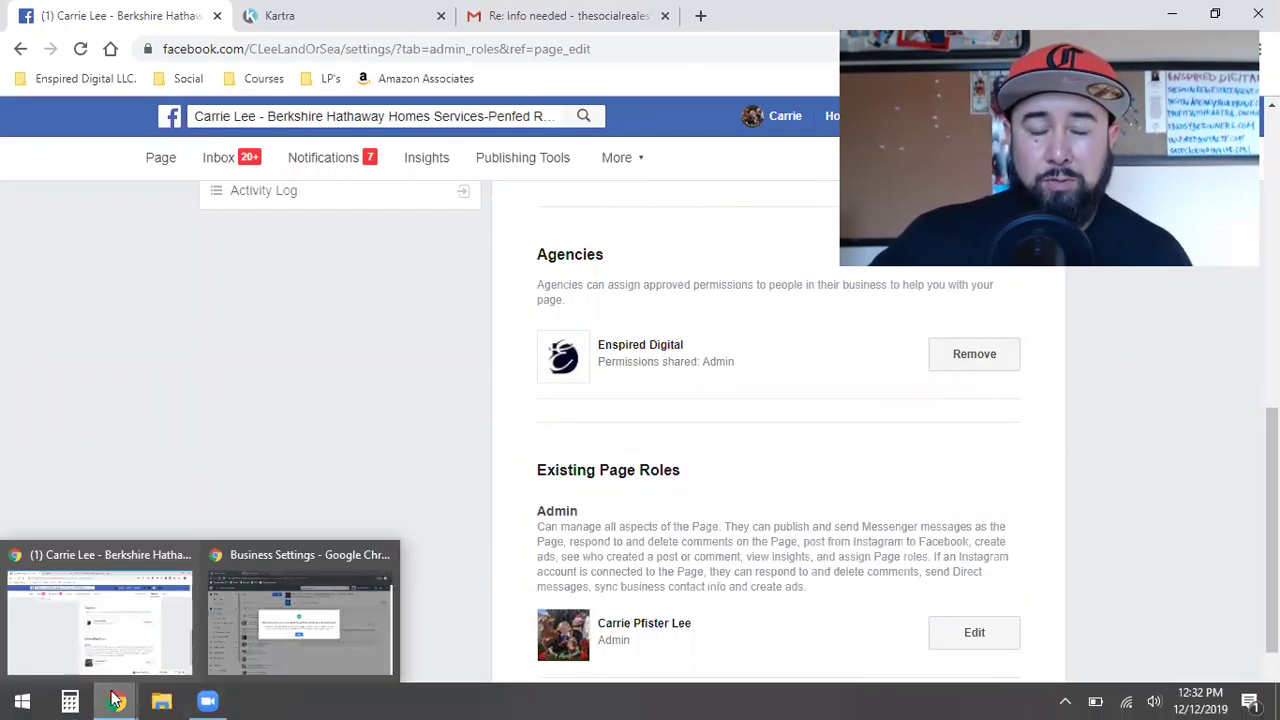
pyautogui.click(343, 652)
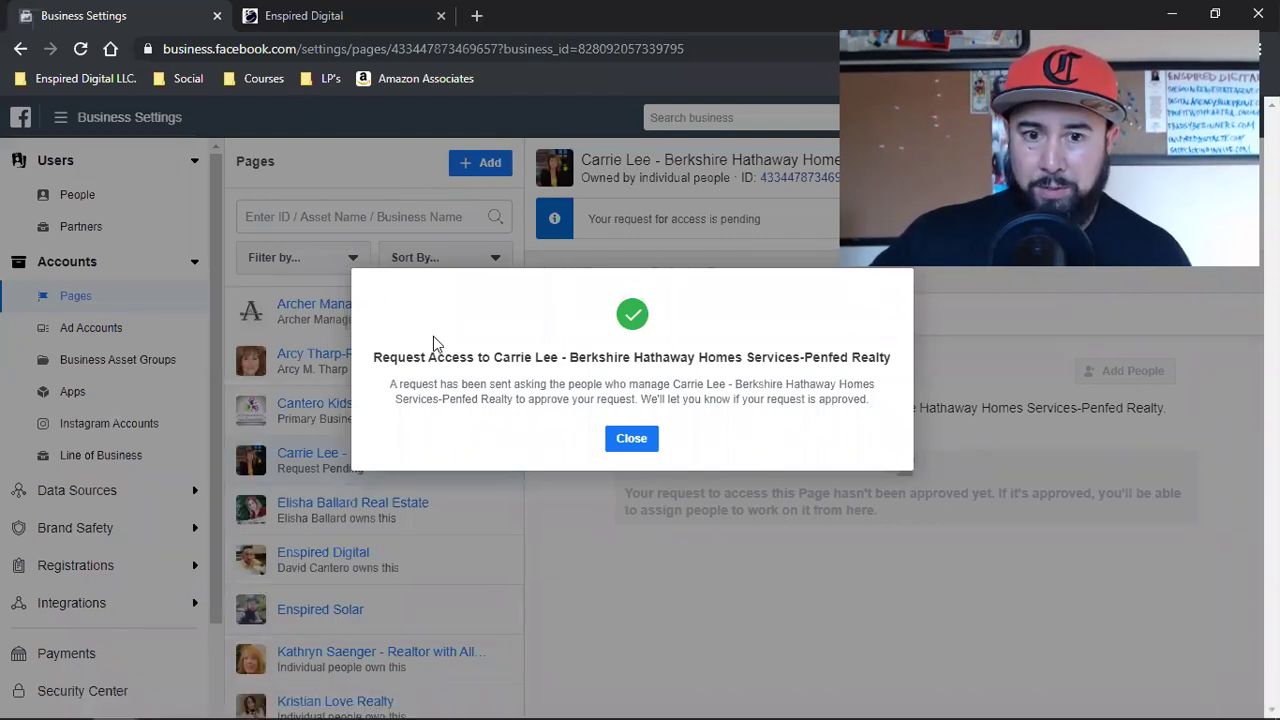
pyautogui.click(629, 438)
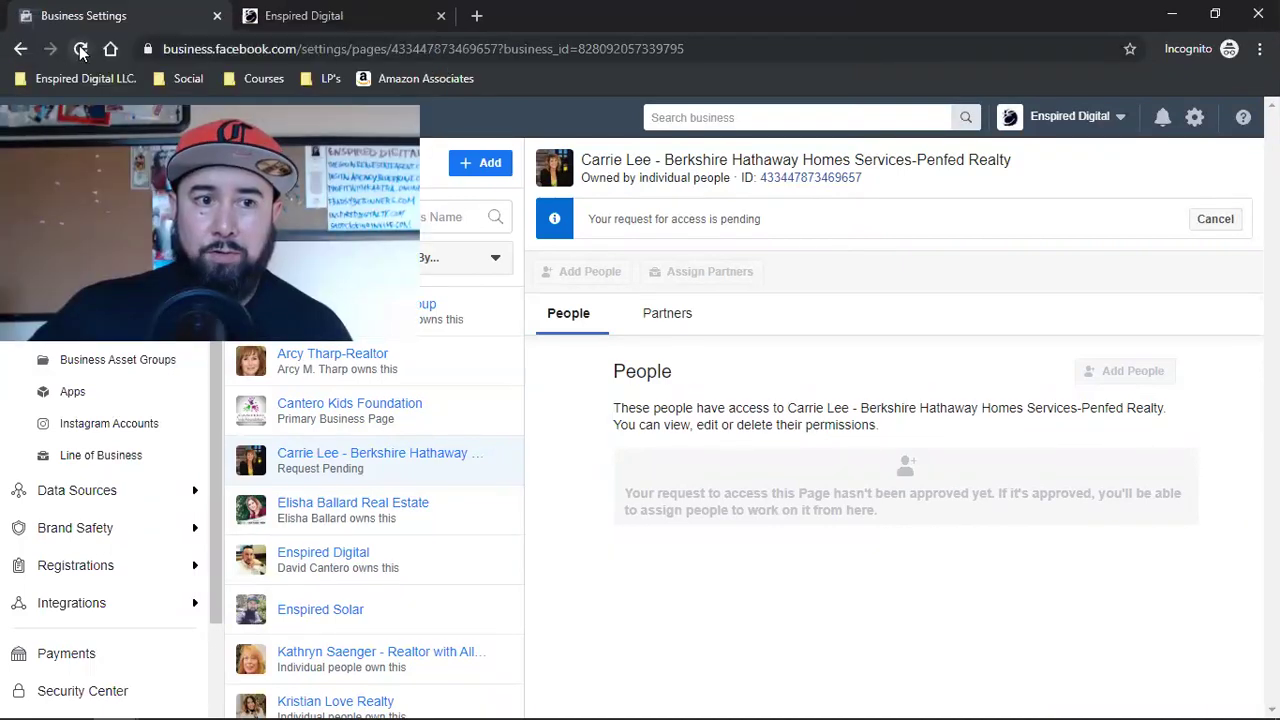
pyautogui.click(81, 49)
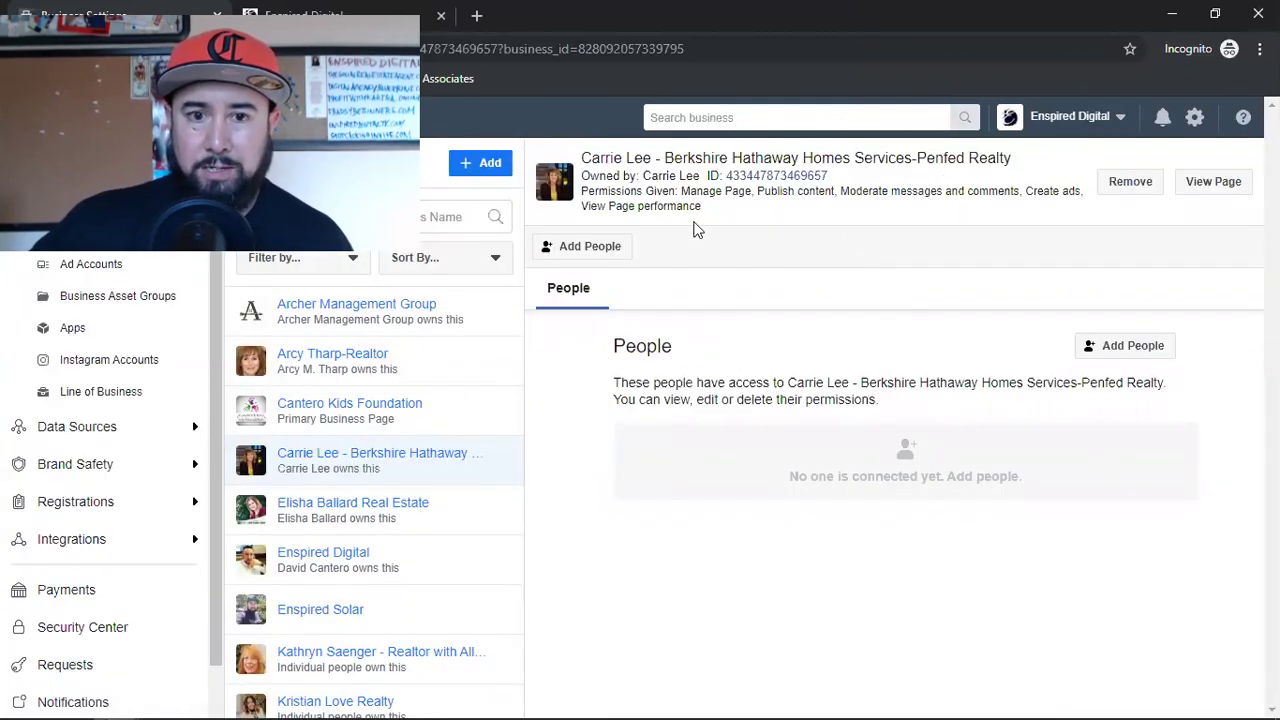
# Examine the permissions given for the client's page in its header details
pyautogui.tripleClick(627, 195)
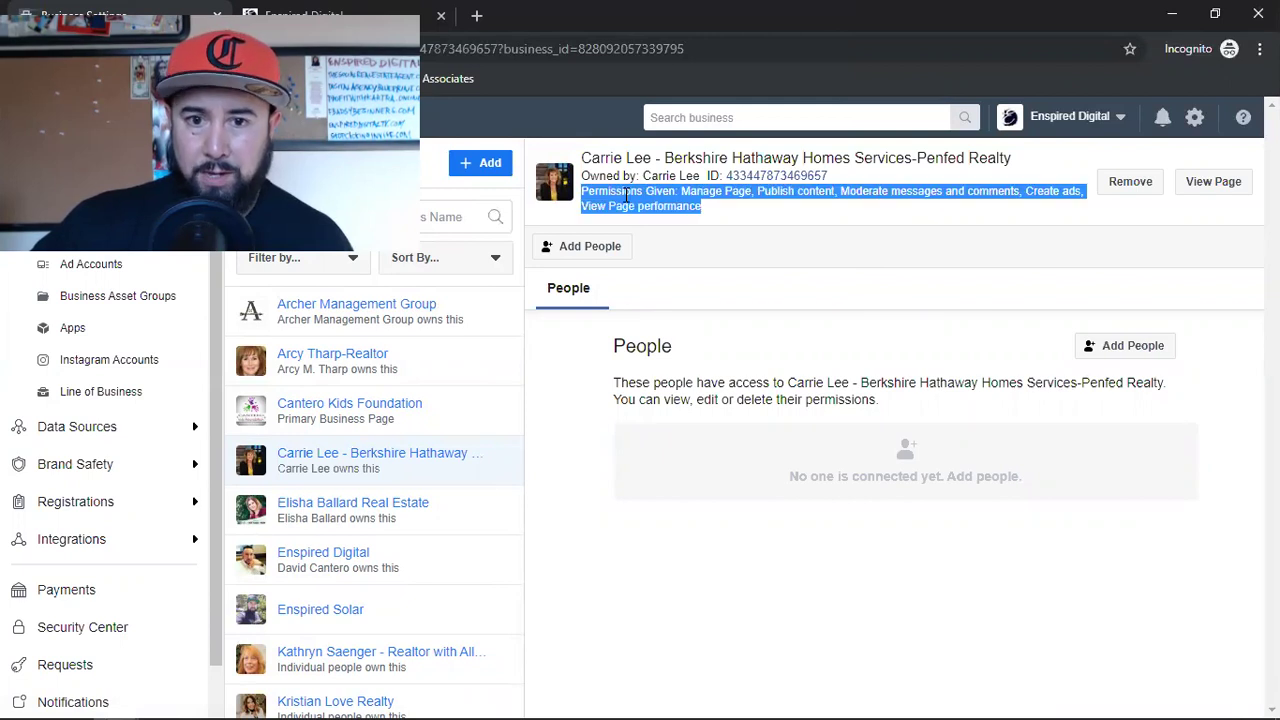
pyautogui.click(690, 196)
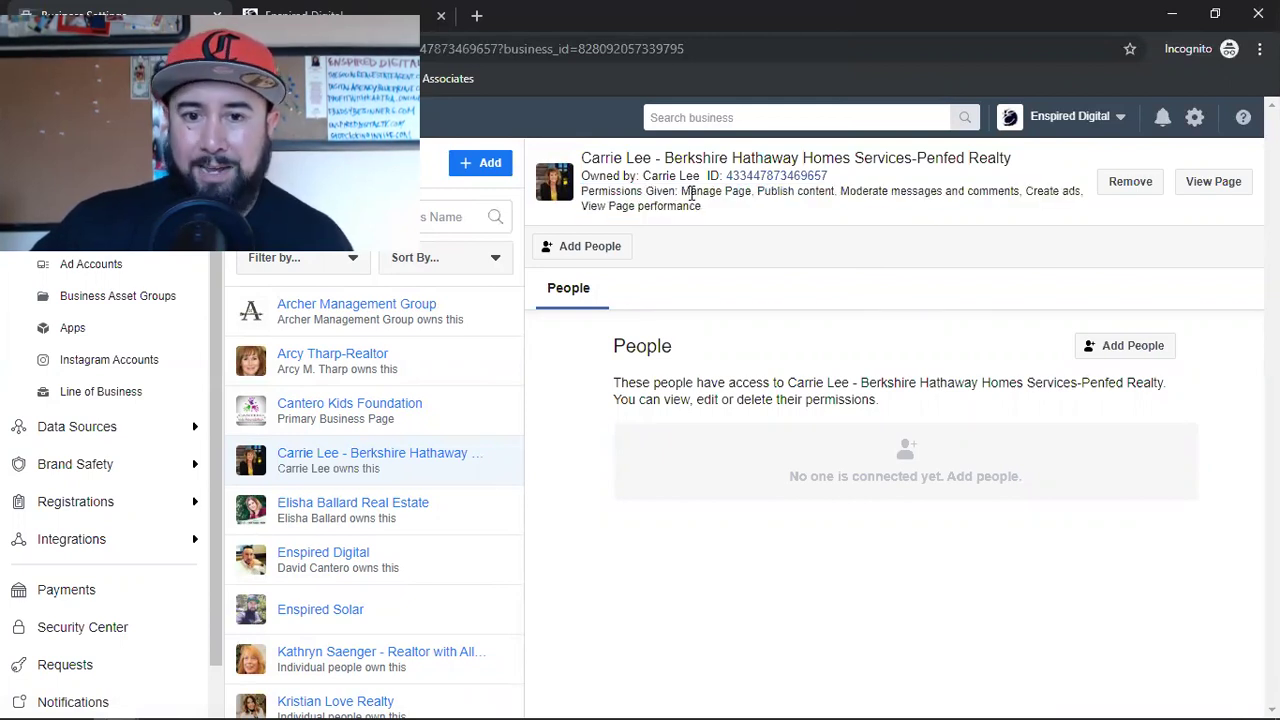
pyautogui.keyDown('shift'); pyautogui.click(720, 214); pyautogui.keyUp('shift')
pyautogui.click(701, 206)
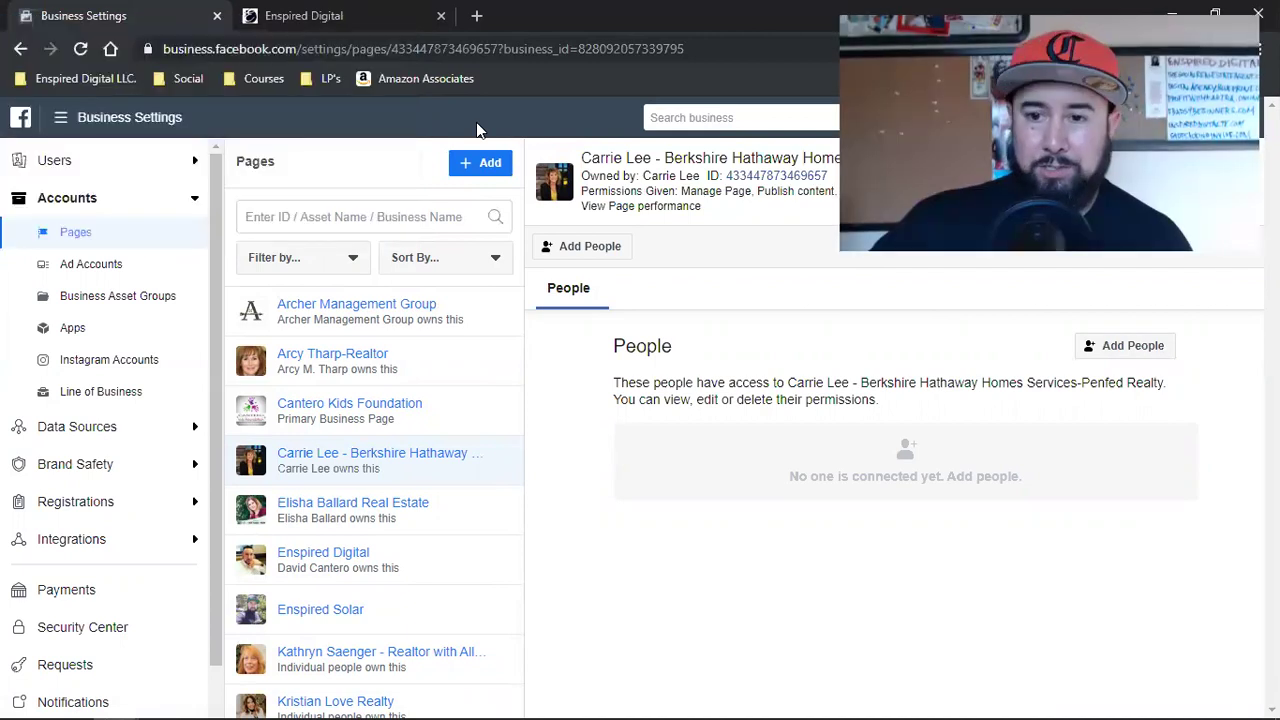
# Add the business's team member to the client's page with the Manage Page admin permission and finish the assignment
pyautogui.click(1108, 347)
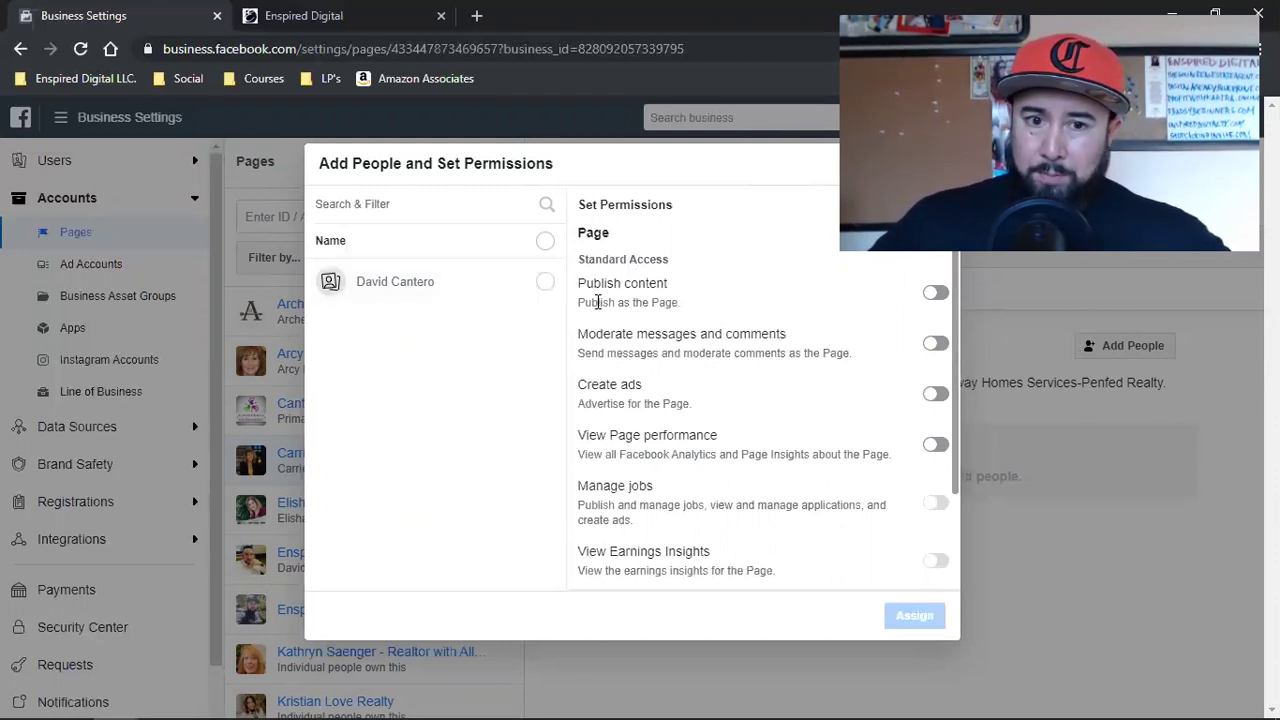
pyautogui.click(548, 285)
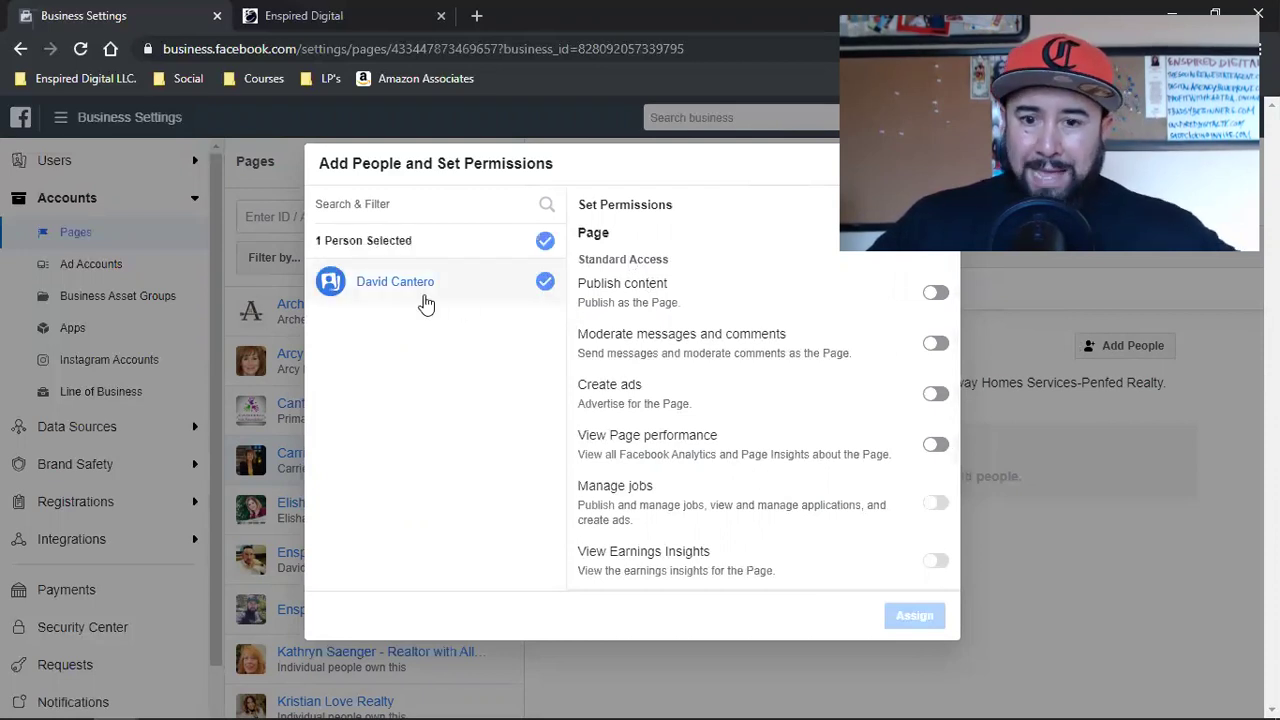
pyautogui.scroll(-2, 884, 454)
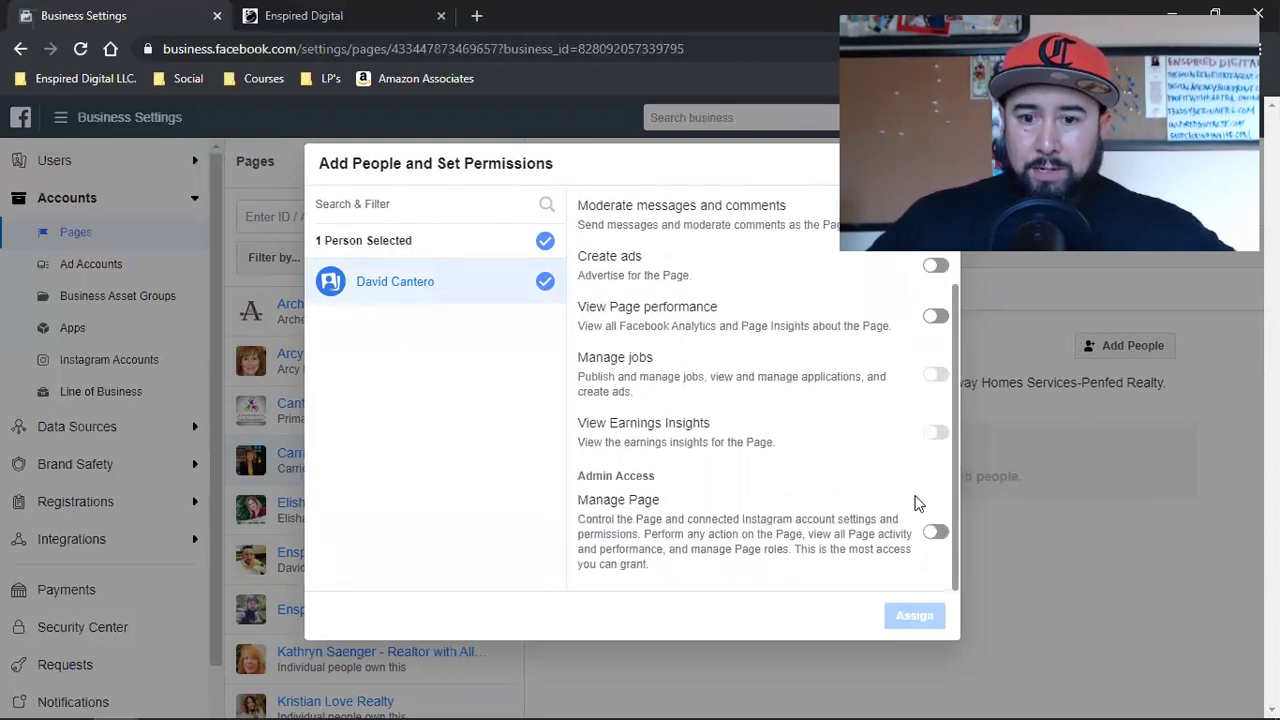
pyautogui.tripleClick(605, 497)
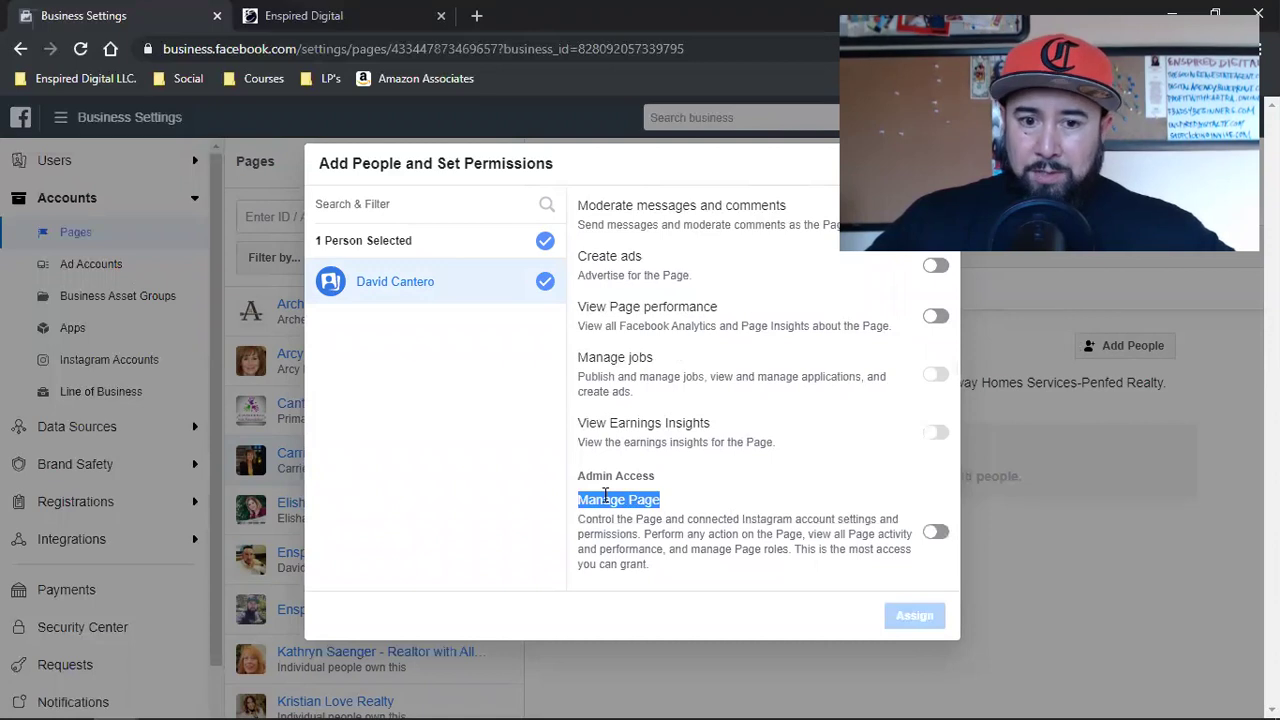
pyautogui.click(935, 532)
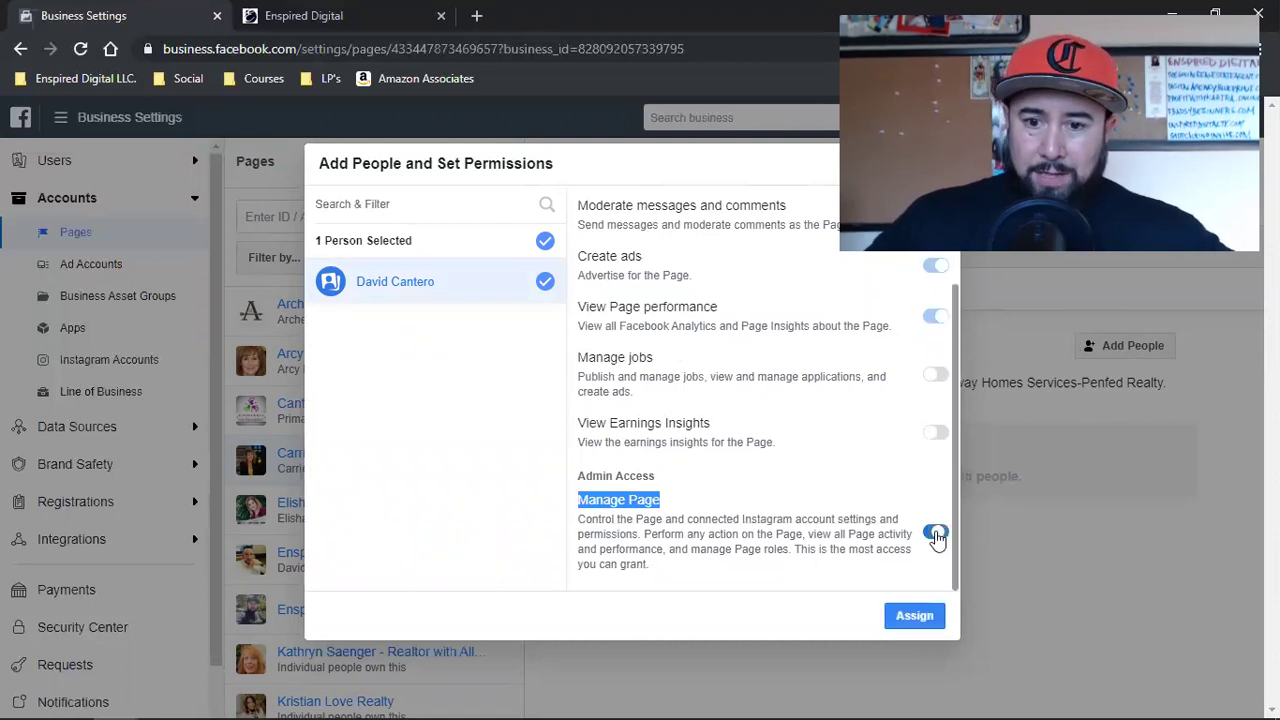
pyautogui.click(906, 620)
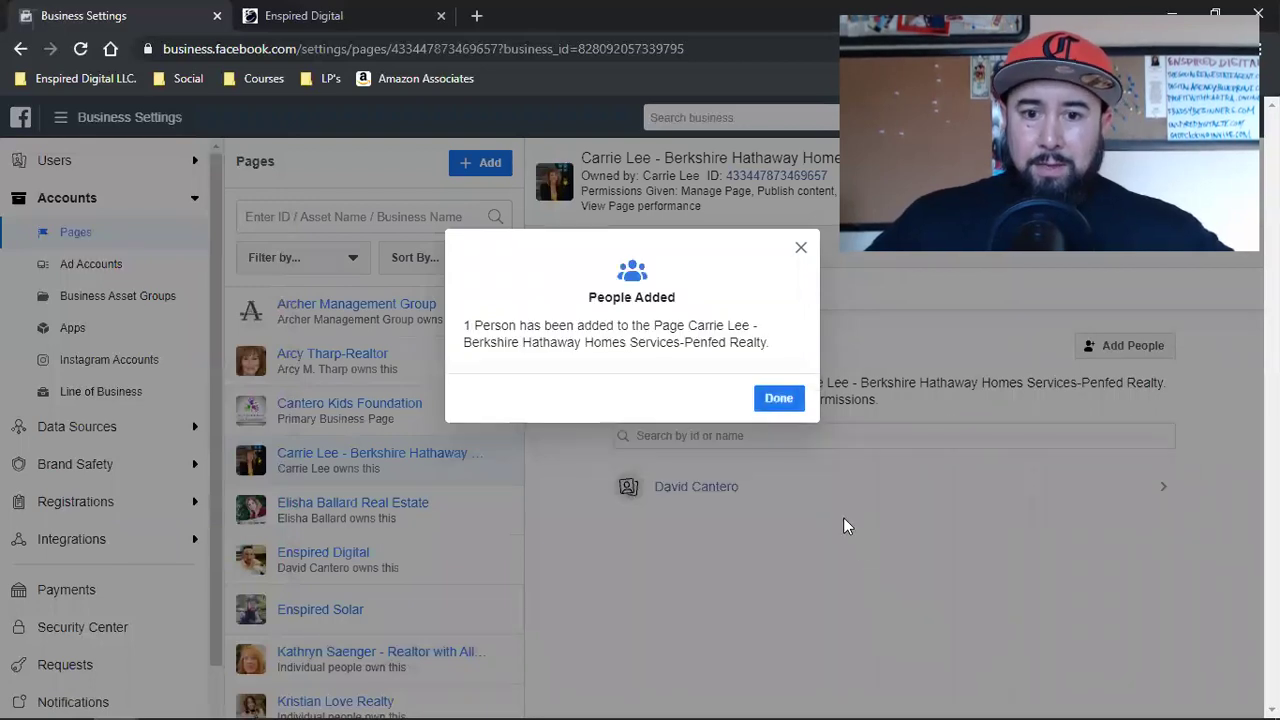
pyautogui.click(779, 398)
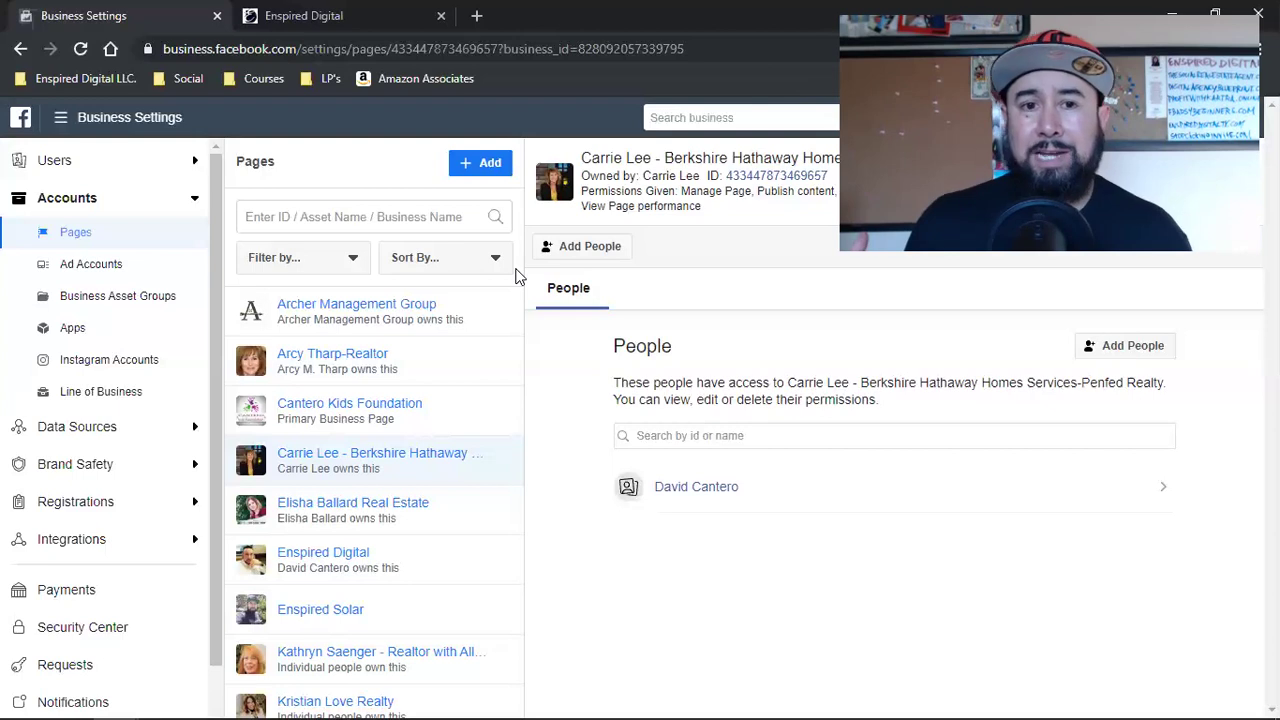
# View the Enspired Digital client sign-up page and return to the client's page in Business Settings
pyautogui.click(297, 17)
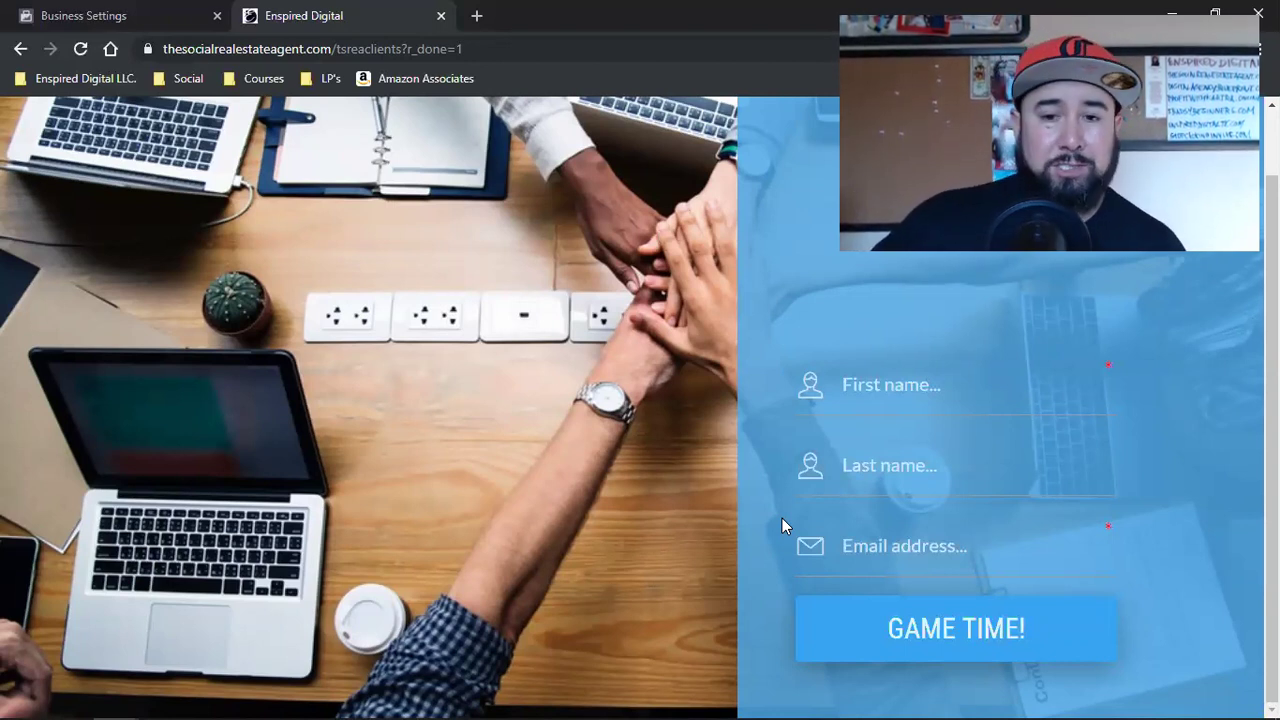
pyautogui.moveTo(238, 700)
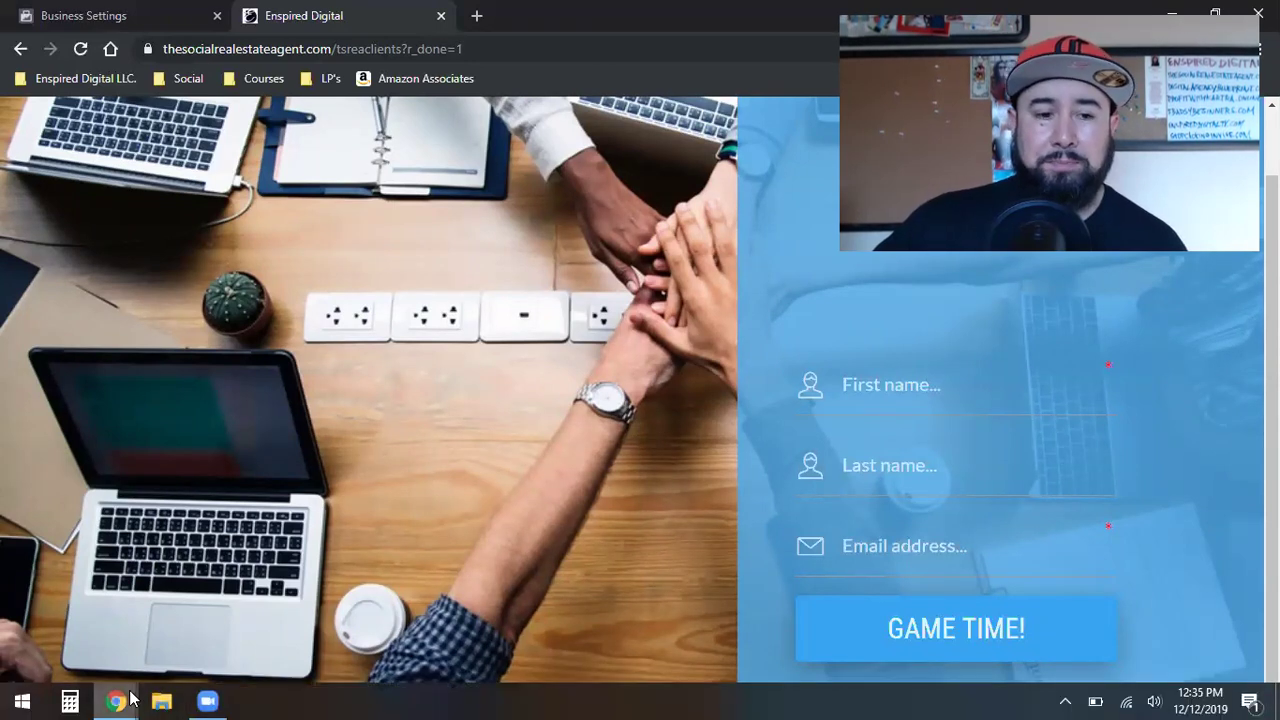
pyautogui.moveTo(133, 698)
pyautogui.click(120, 615)
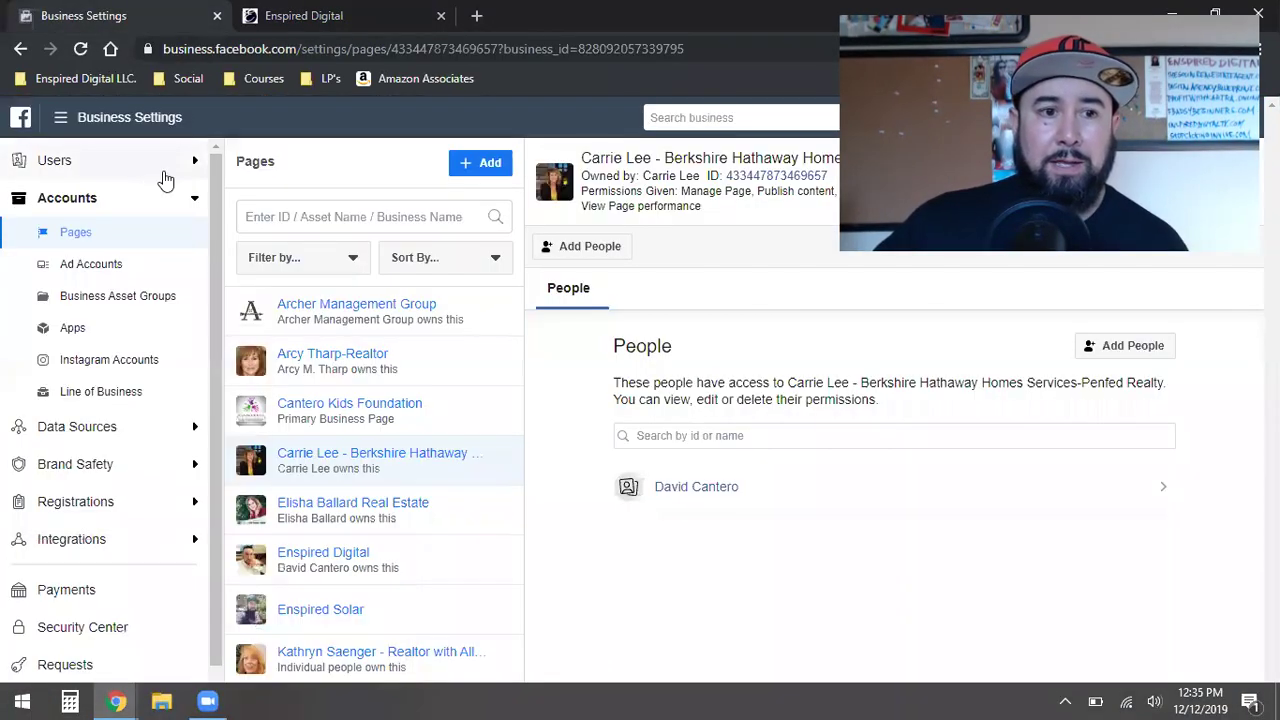
# Open Ads Manager for the TSREA Clients ad account and start creating a new campaign
pyautogui.click(60, 118)
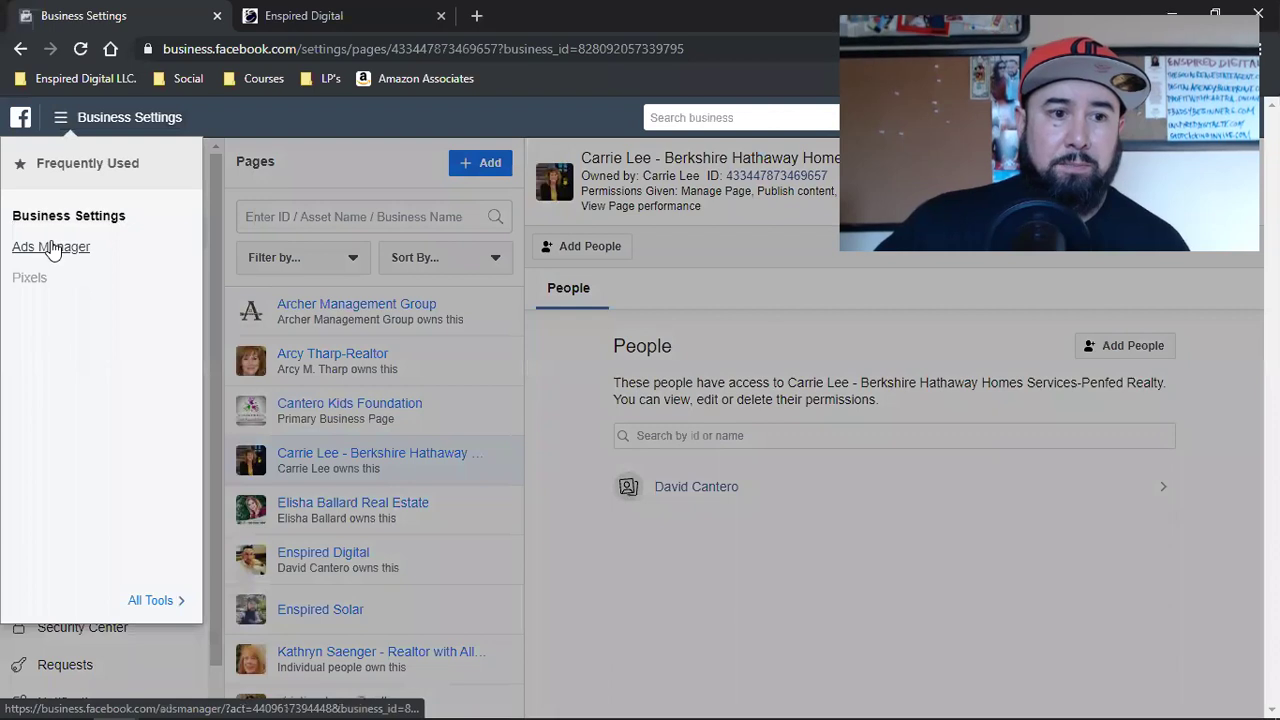
pyautogui.click(50, 246)
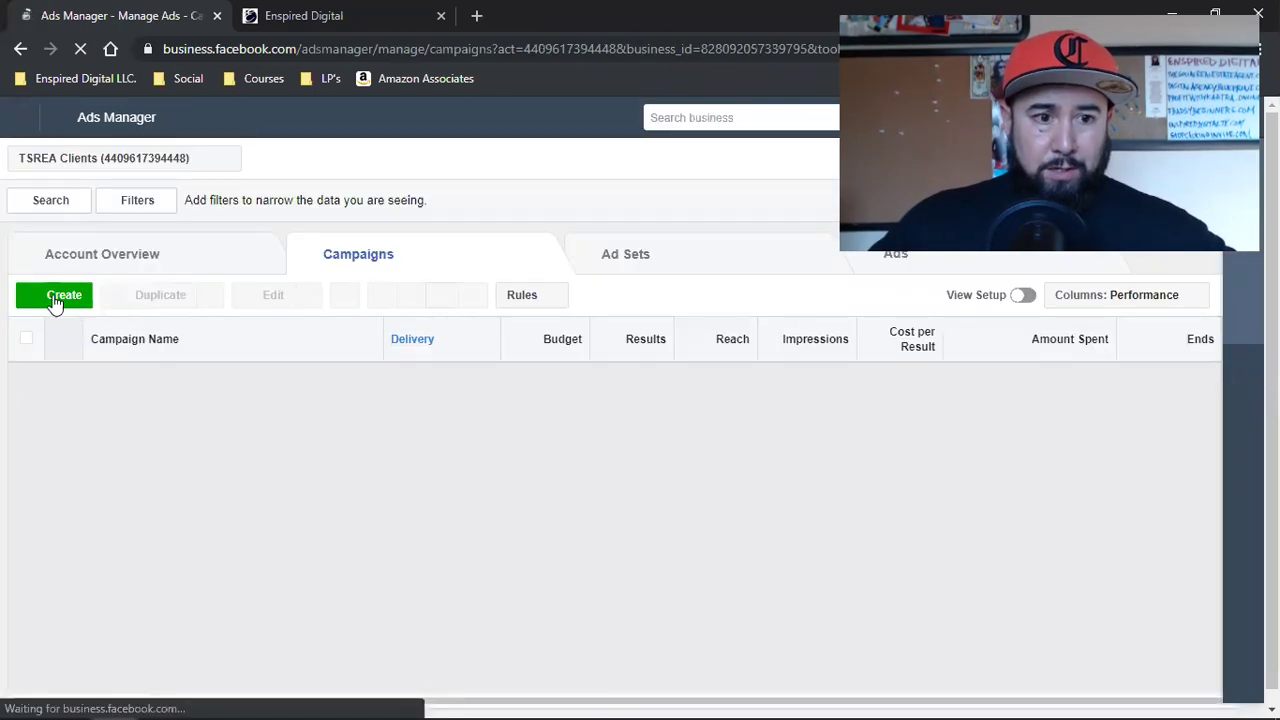
pyautogui.click(55, 299)
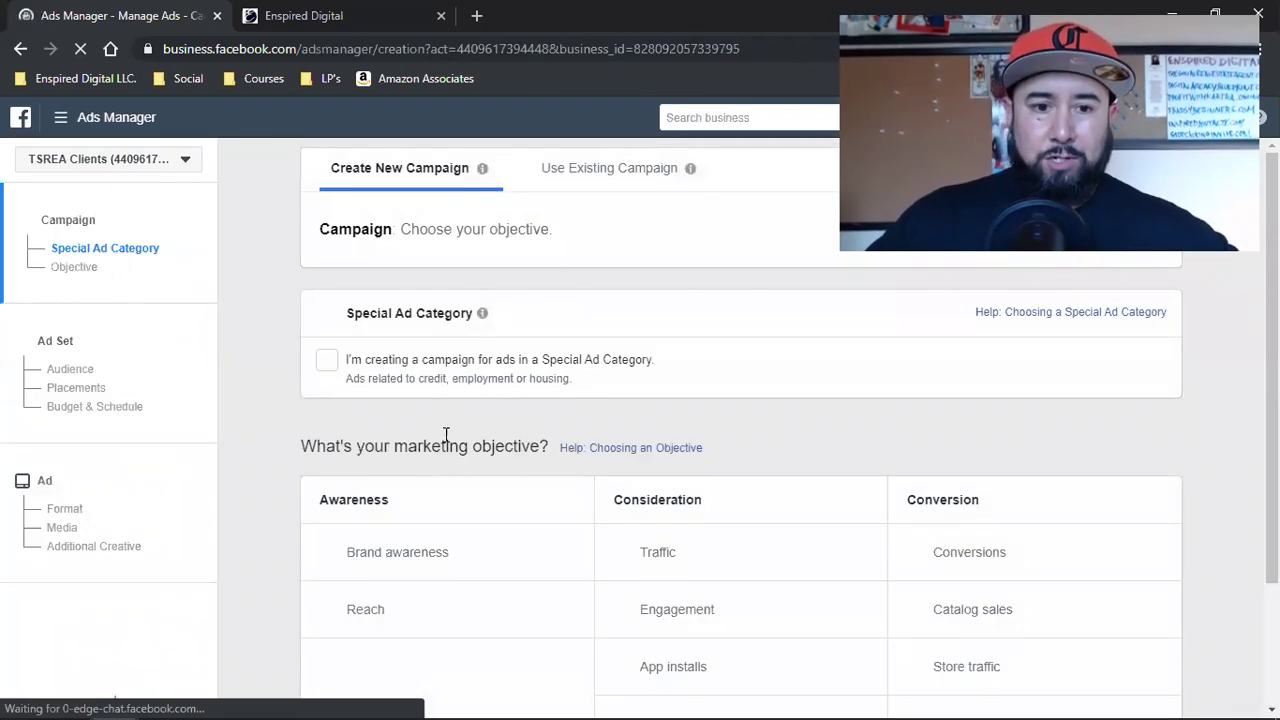
# Mark the campaign as a Special Ad Category campaign with Housing as the ad category
pyautogui.click(329, 362)
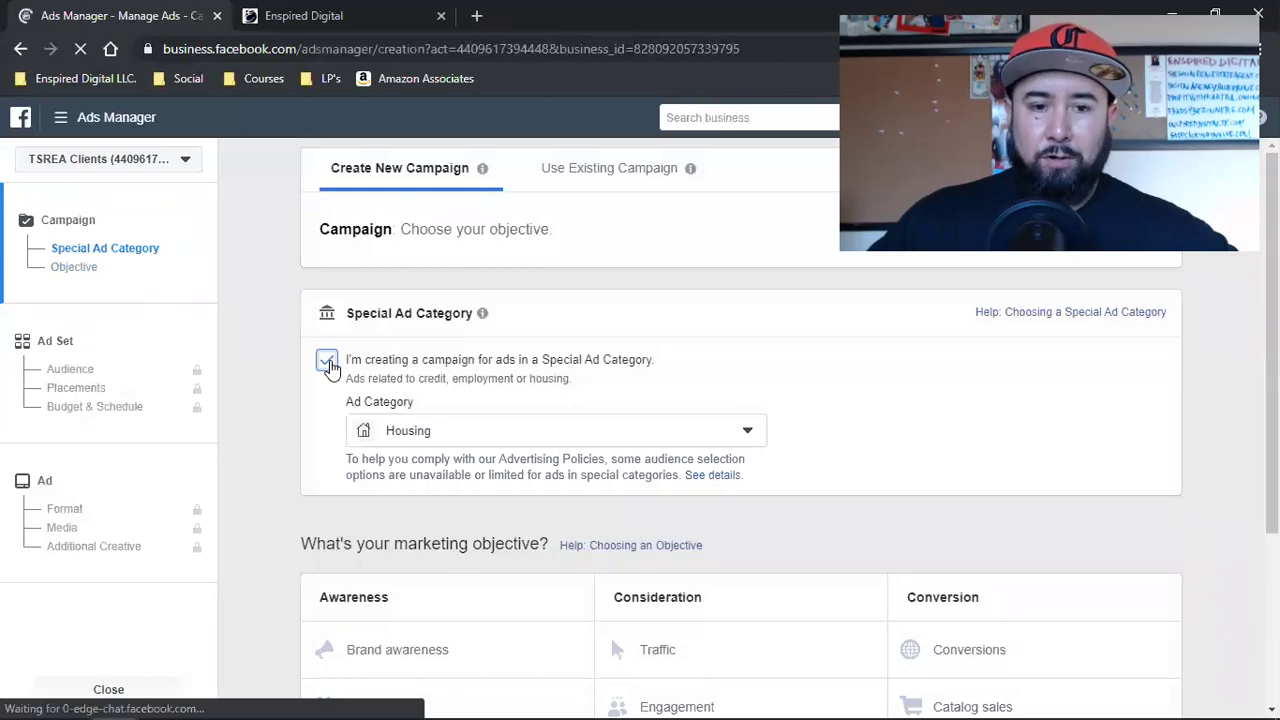
pyautogui.click(495, 435)
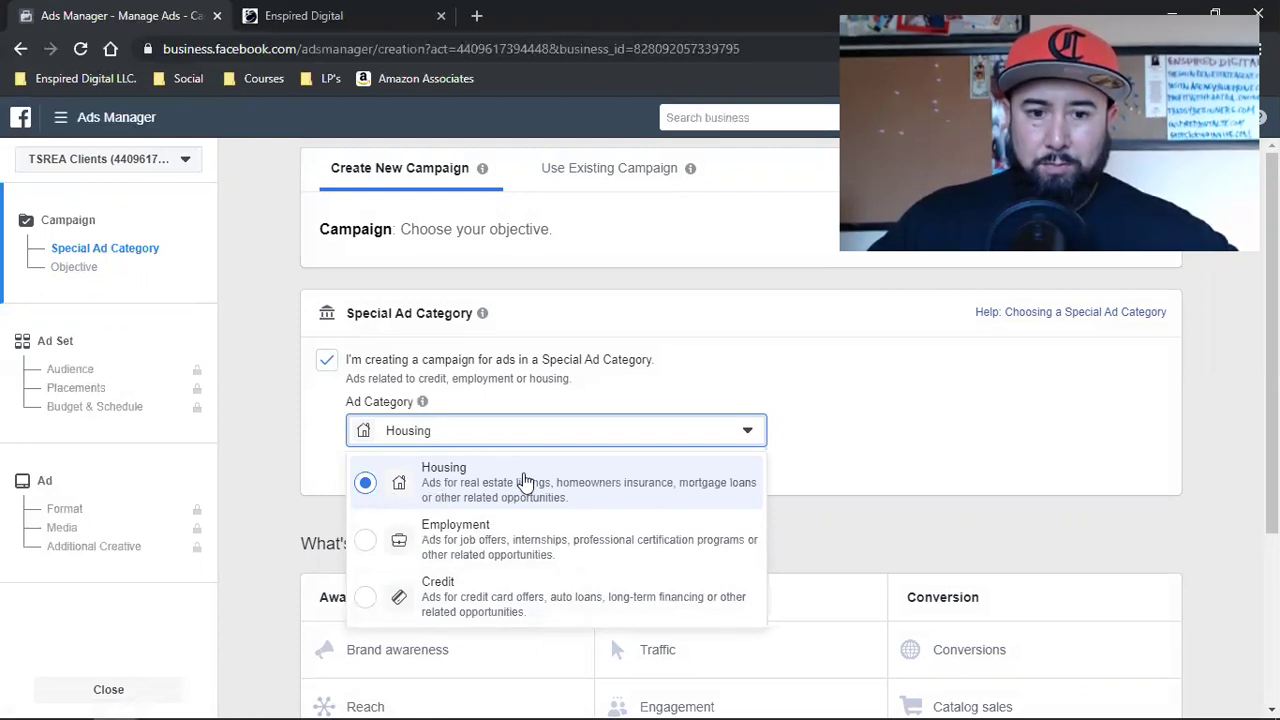
pyautogui.click(656, 485)
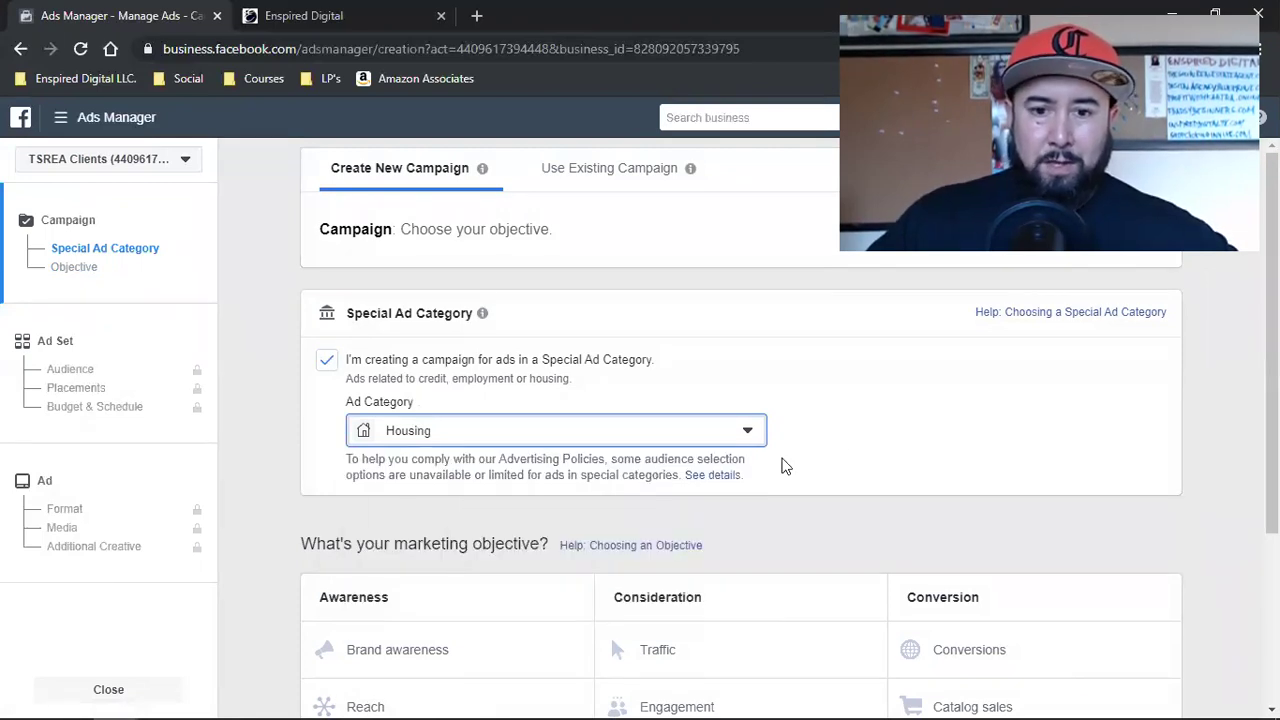
# Choose the Engagement objective, turn off Campaign Budget Optimization and continue to the ad set
pyautogui.scroll(-3, 892, 428)
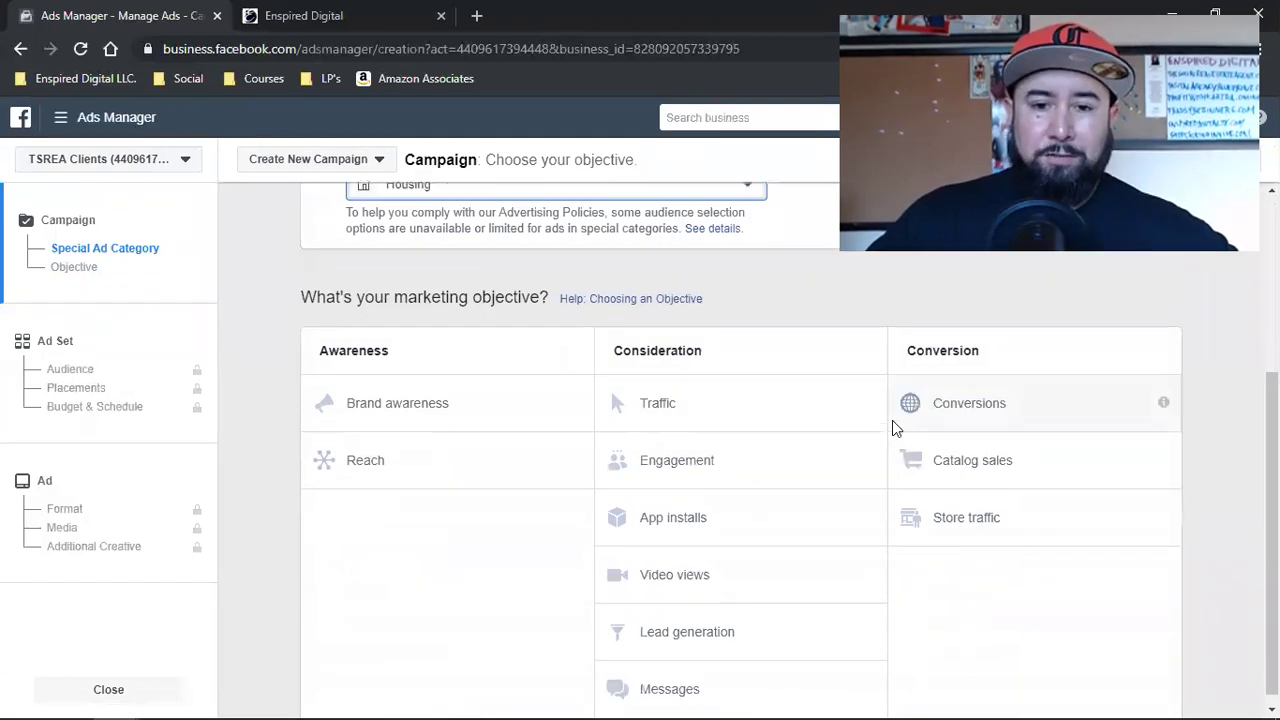
pyautogui.click(712, 432)
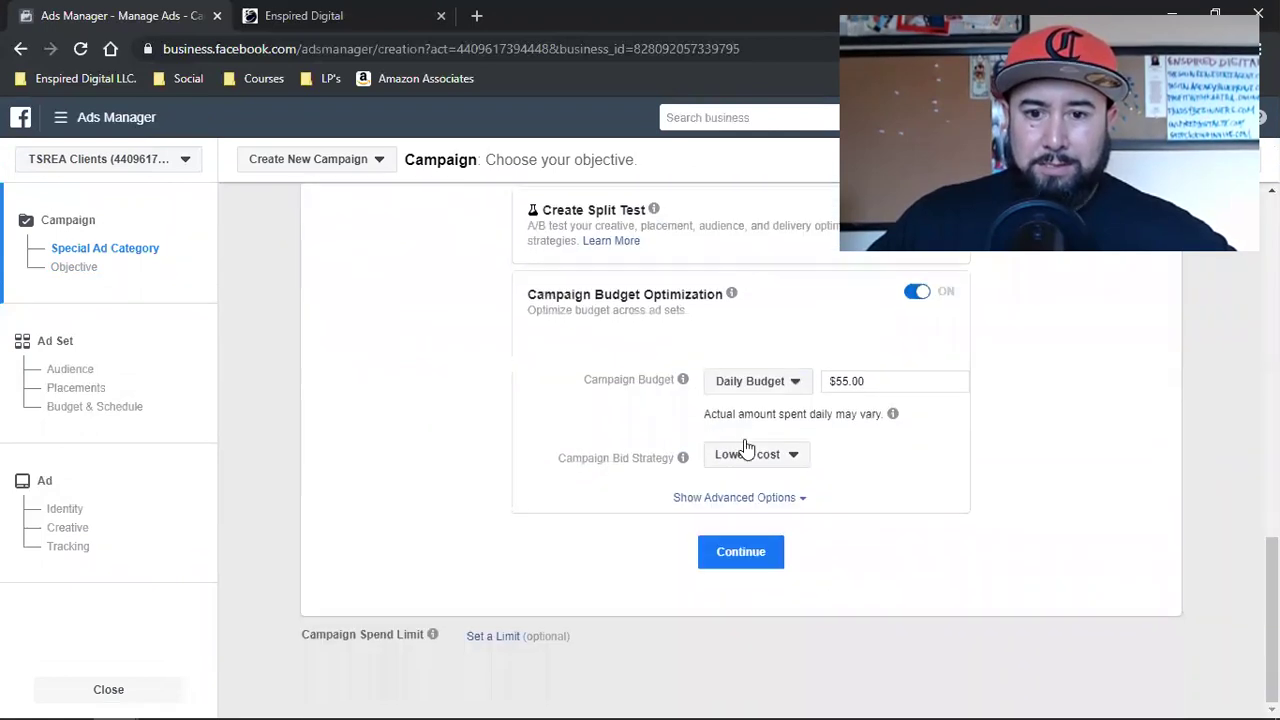
pyautogui.click(921, 296)
pyautogui.click(764, 554)
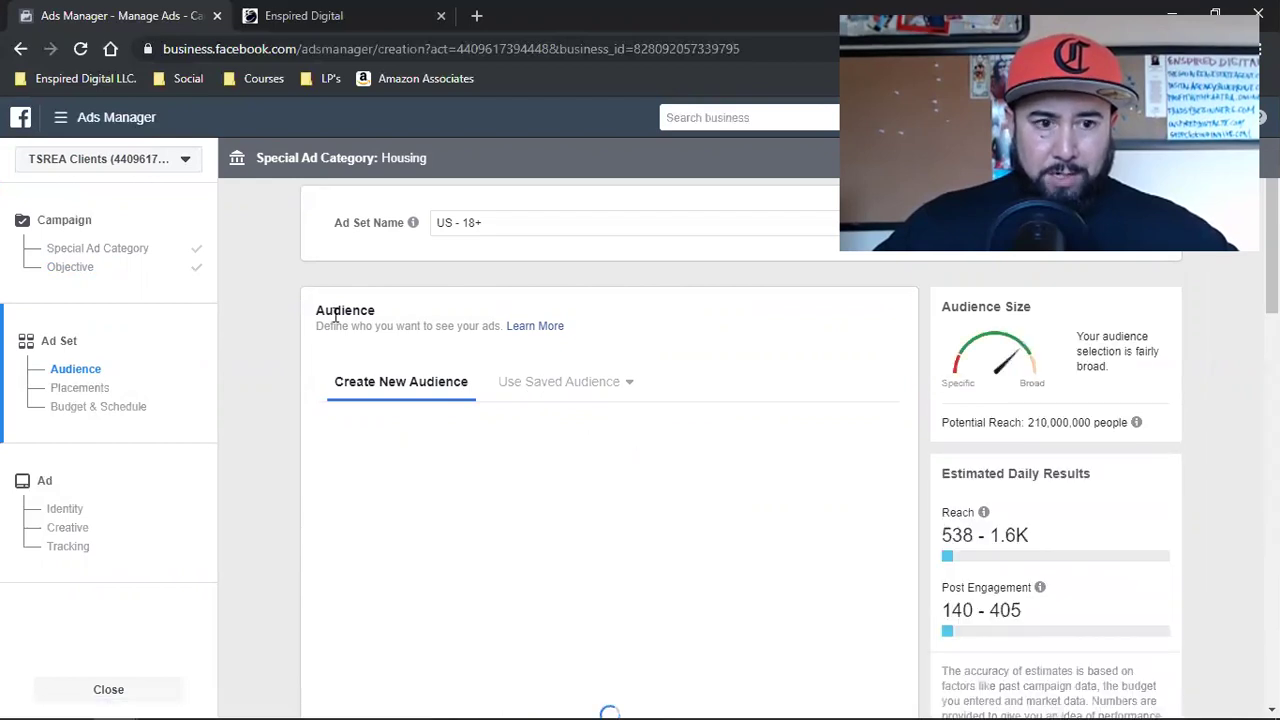
# Look through the ad set's audience, placements and budget settings, and open the ad-level setup
pyautogui.scroll(-10, 298, 431)
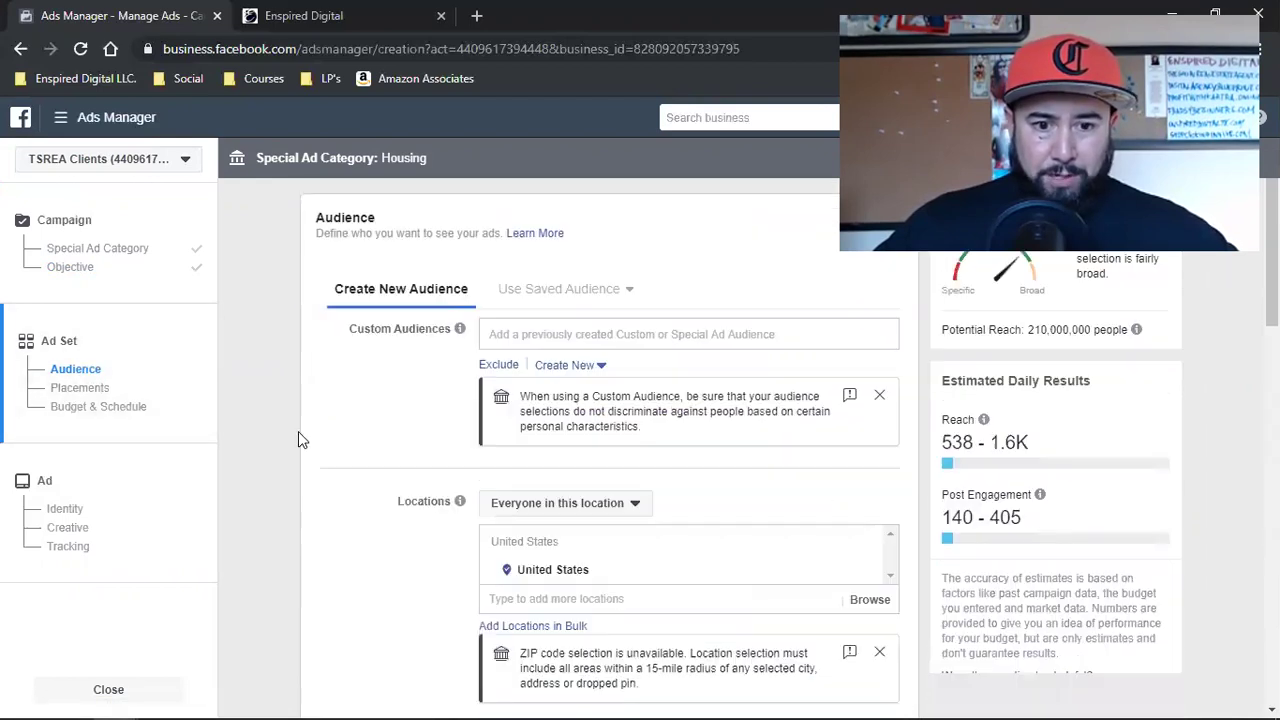
pyautogui.scroll(-6, 298, 431)
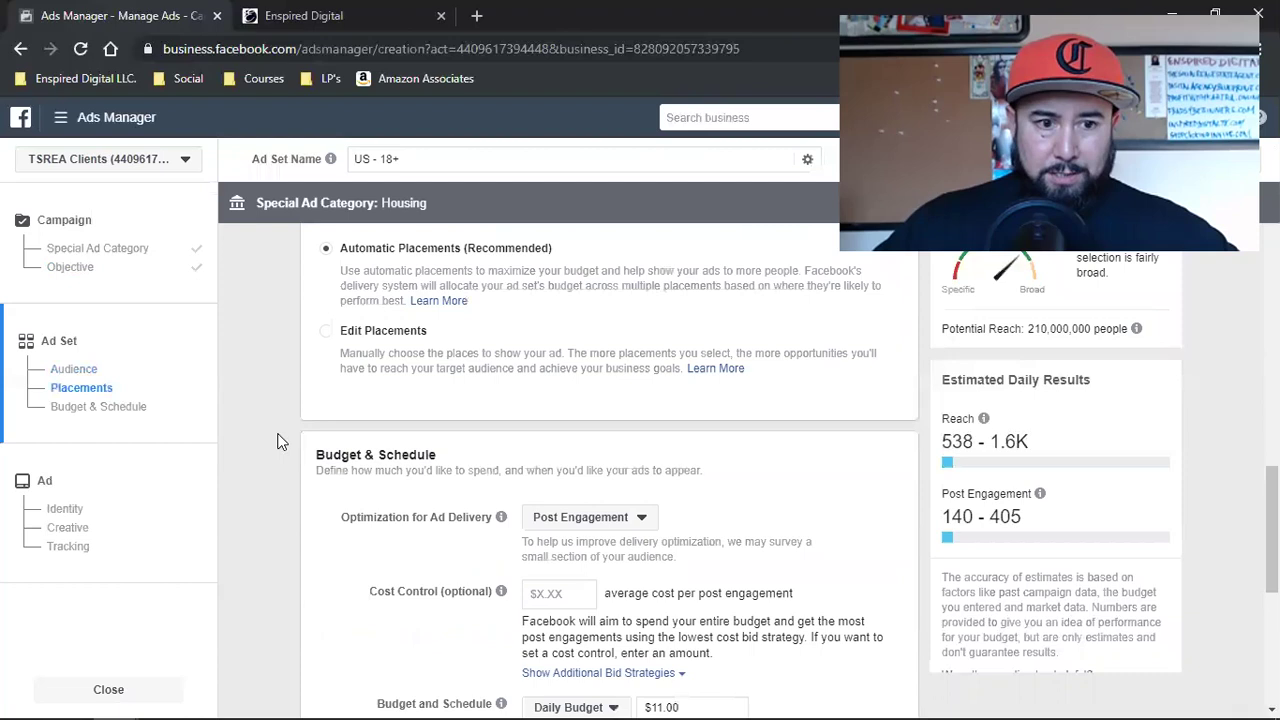
pyautogui.click(46, 484)
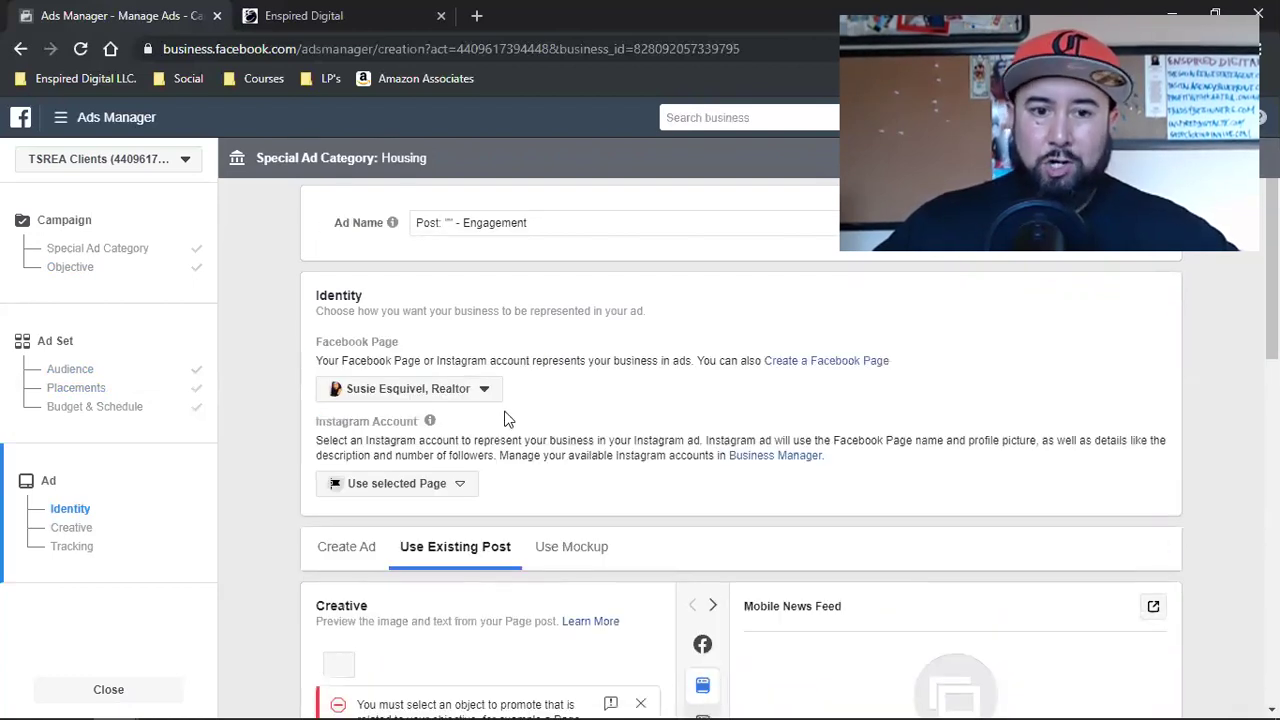
# Browse the Facebook Pages available for the ad's identity and close the list without picking another Page
pyautogui.click(383, 393)
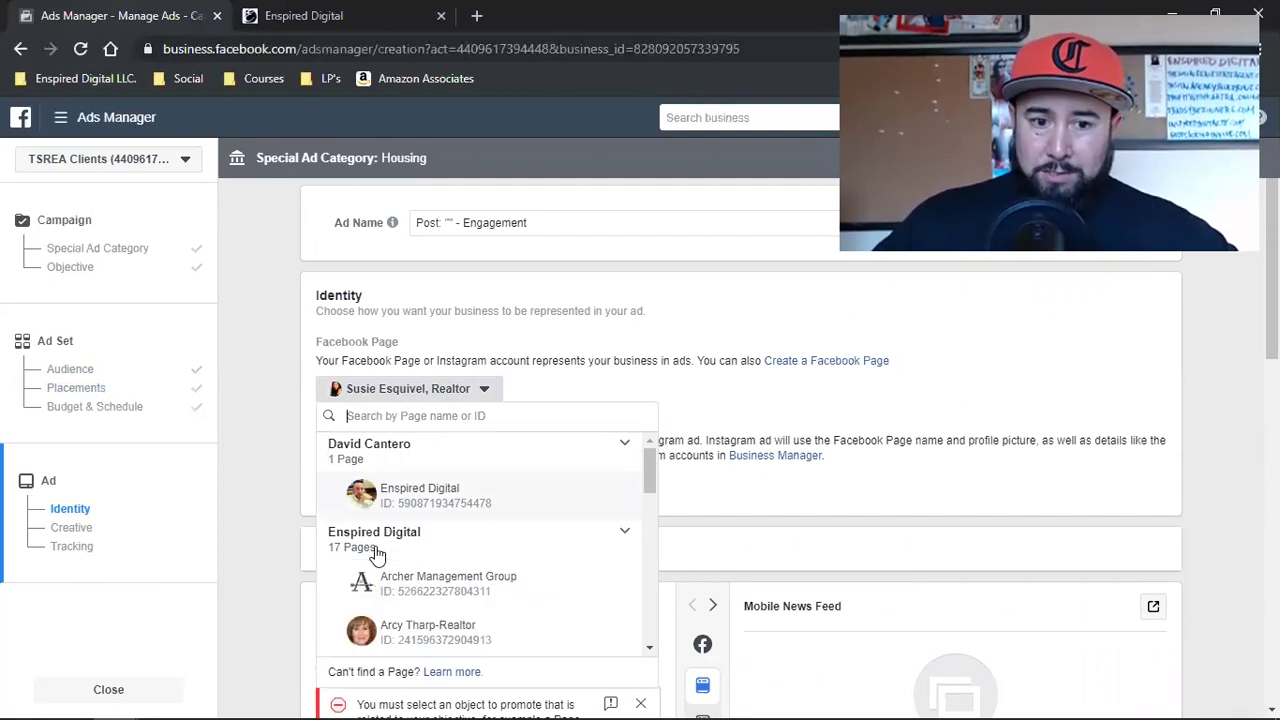
pyautogui.scroll(-2, 450, 550)
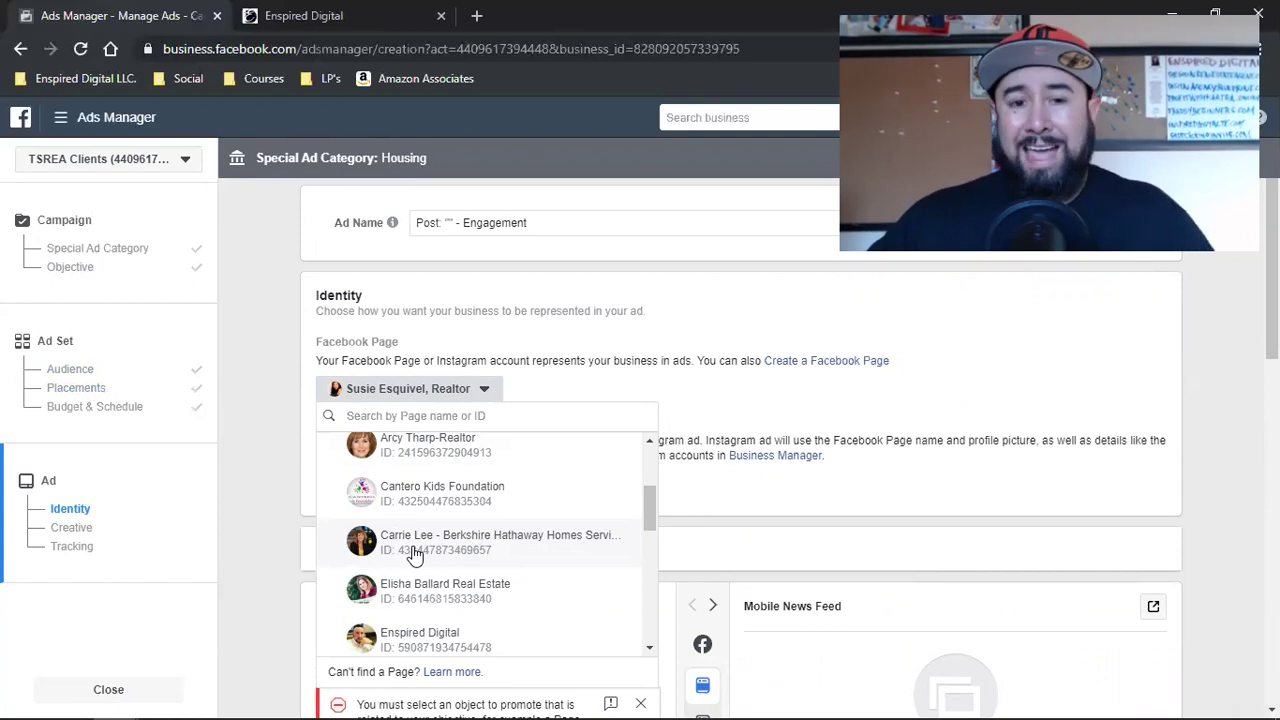
pyautogui.click(614, 222)
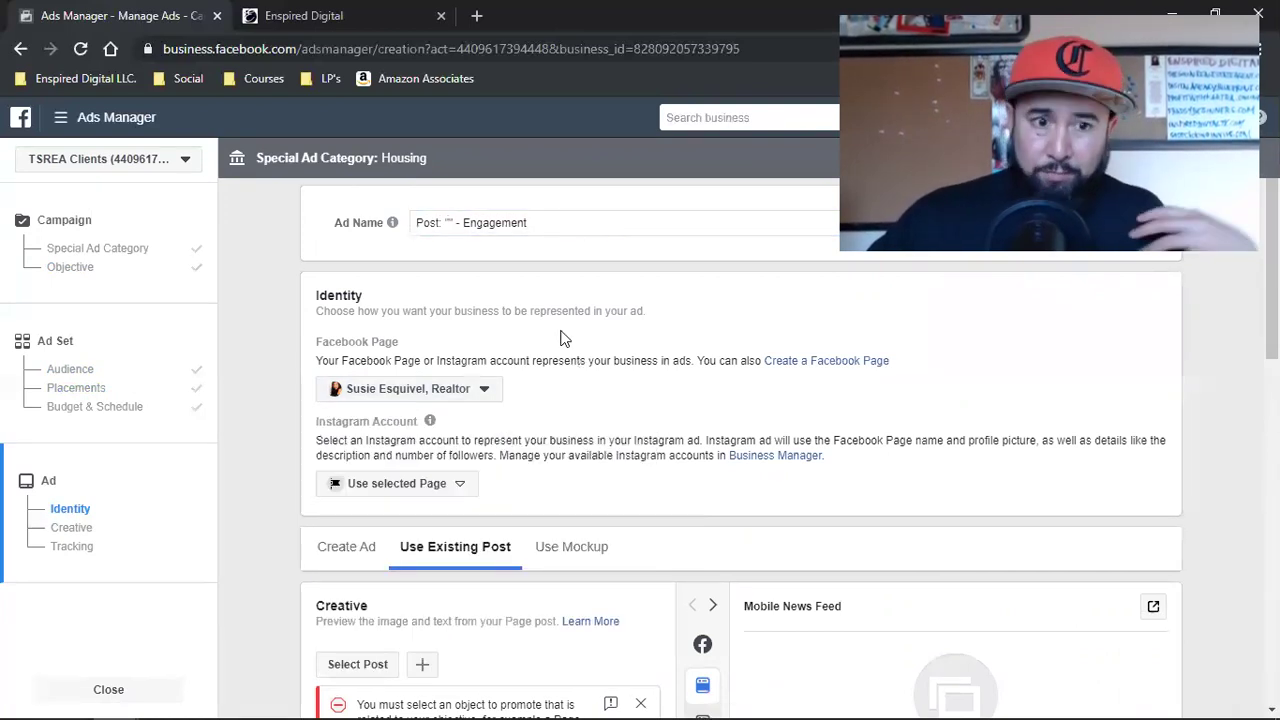